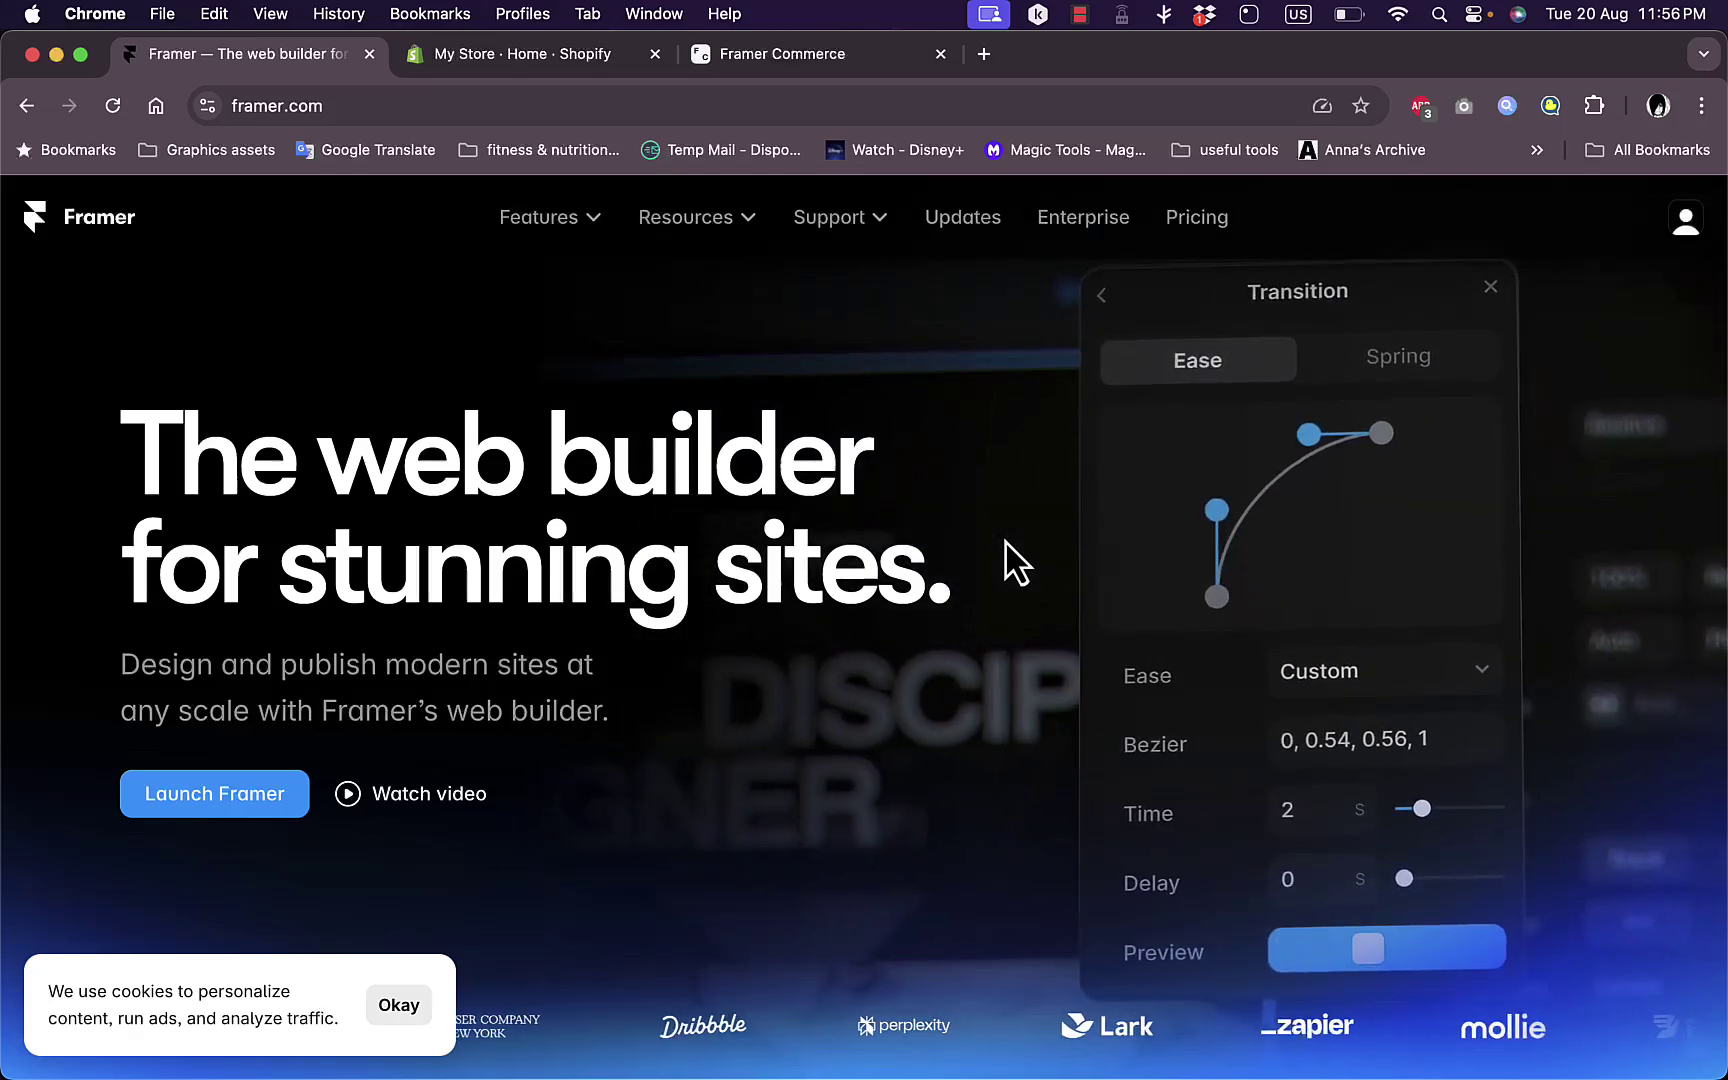
Glance at the Shopify store admin, then return to framer.com and scroll down the homepage
{"action": "left_click", "coordinate": [558, 62]}
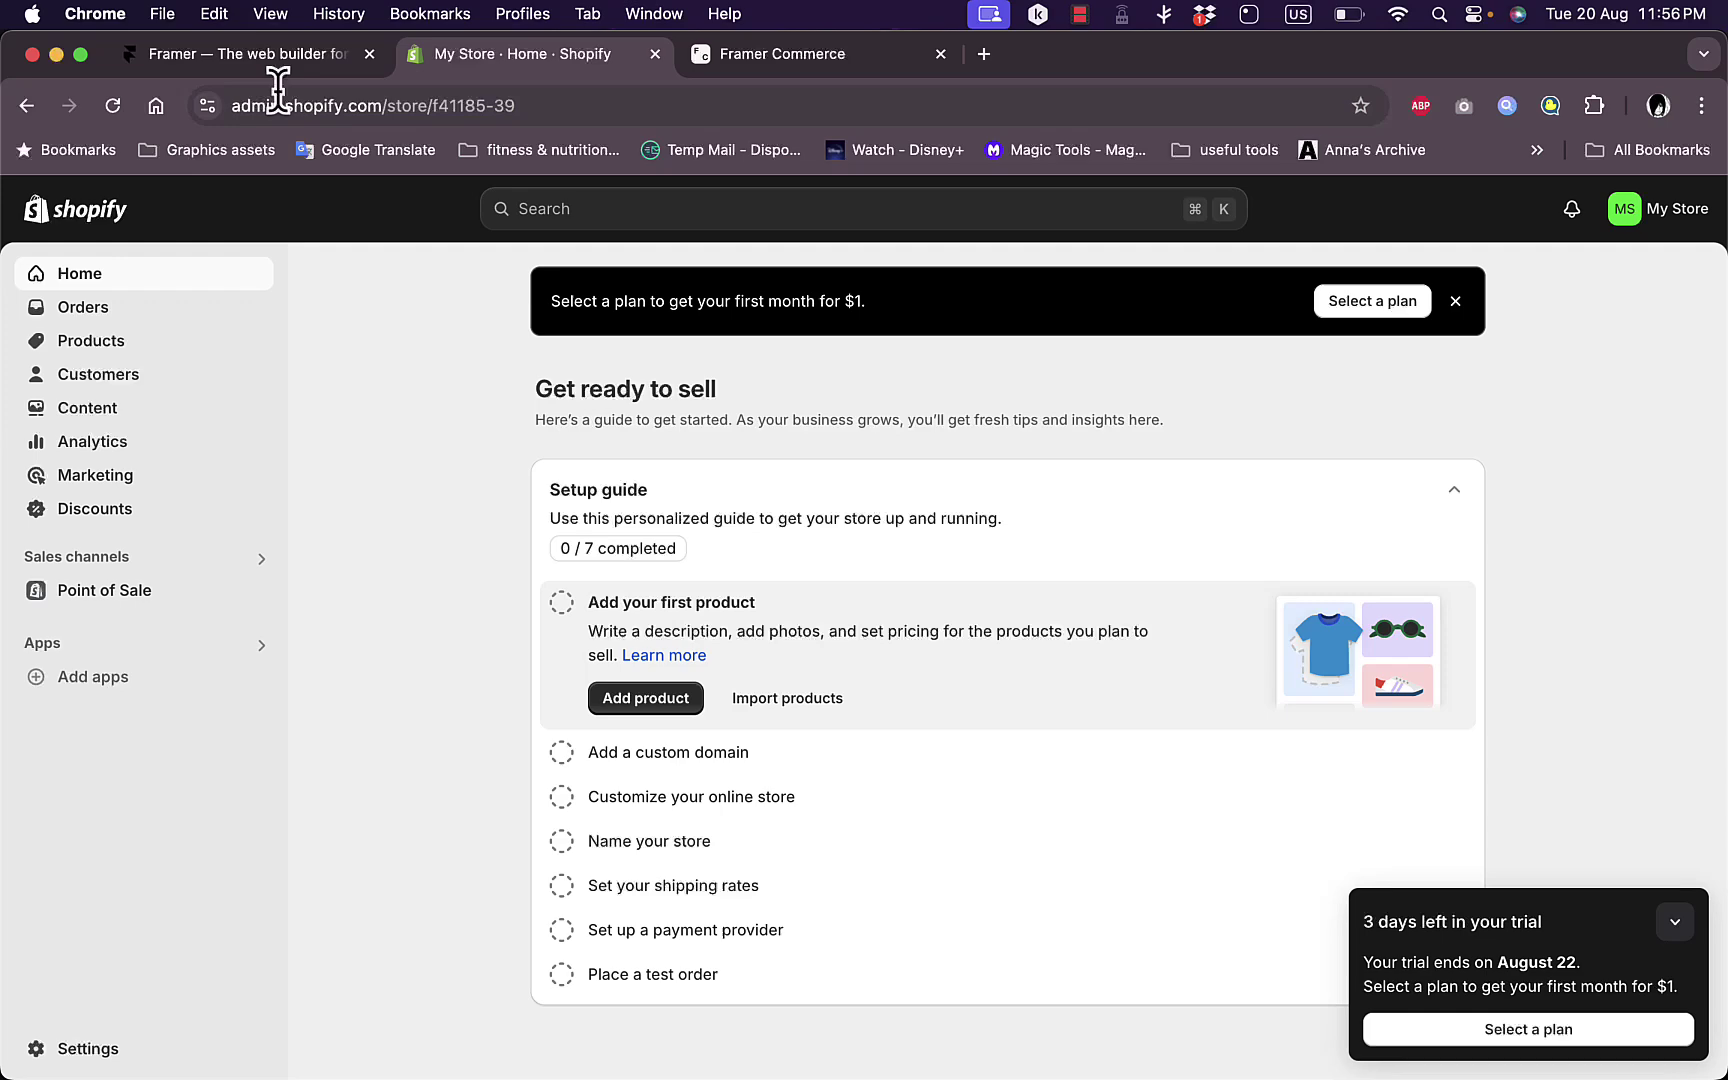
{"action": "left_click", "coordinate": [265, 55]}
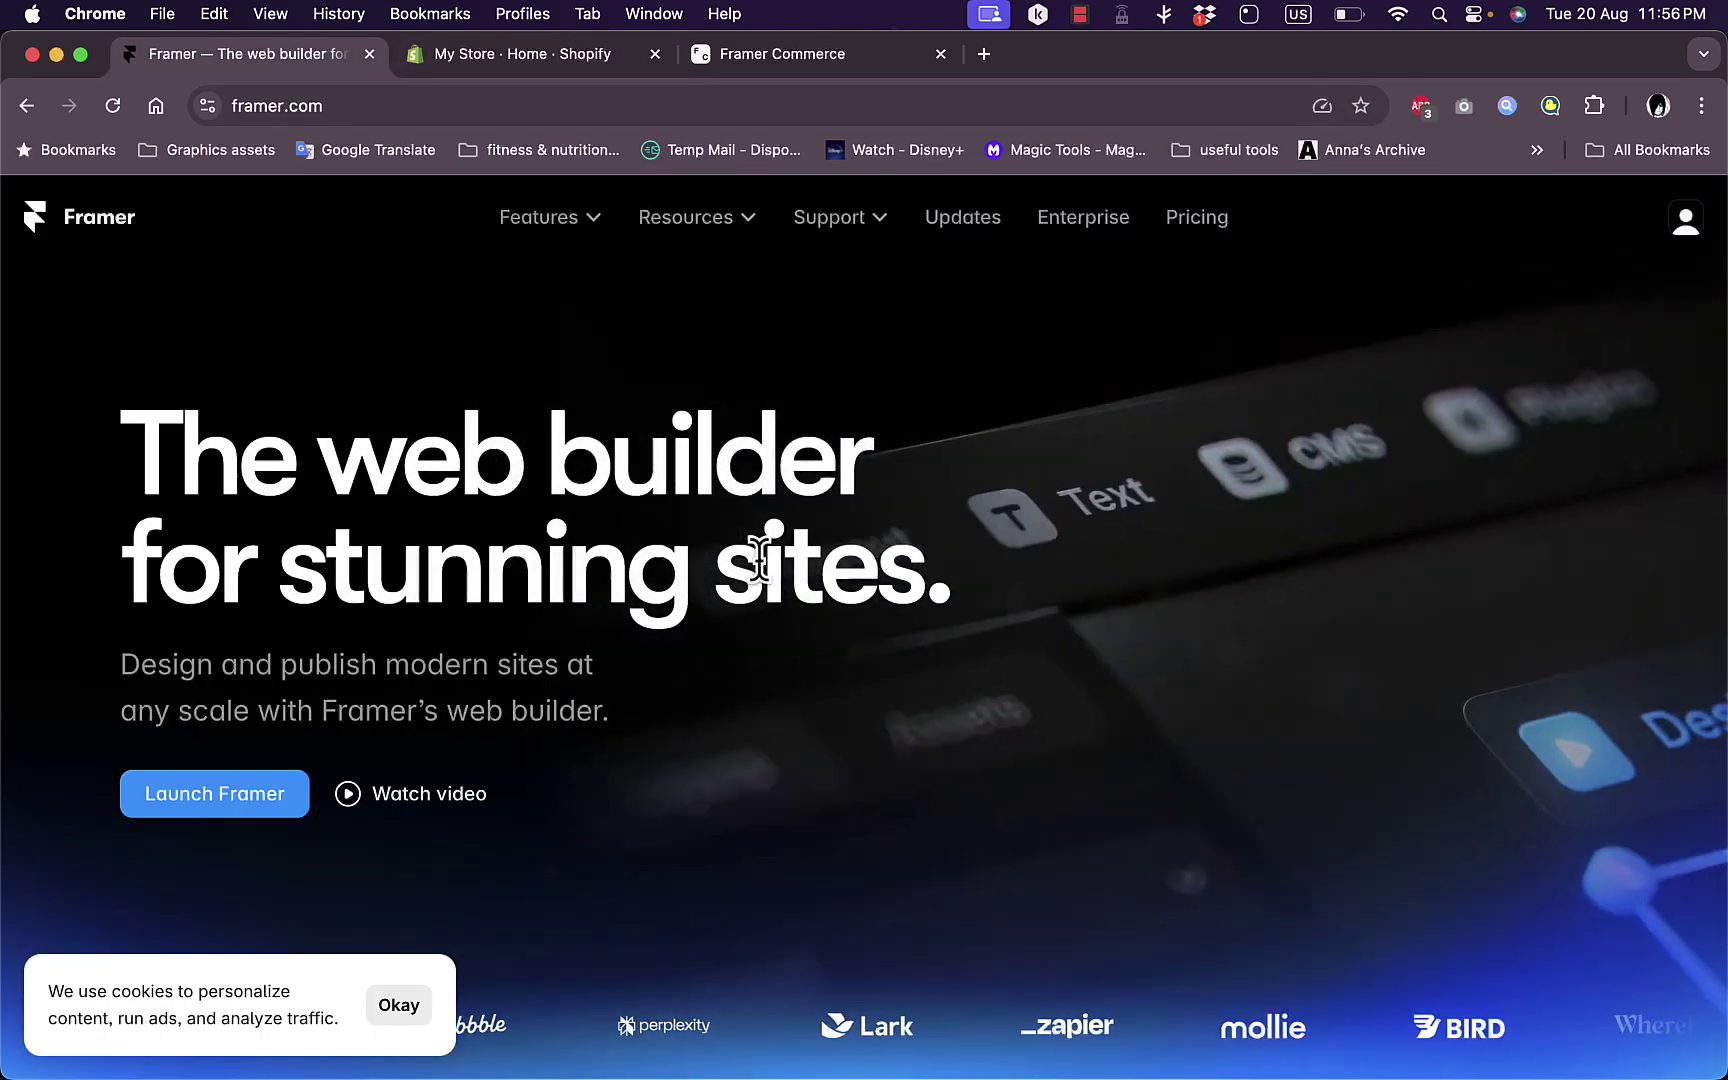
{"action": "scroll", "coordinate": [815, 560], "scroll_direction": "down", "scroll_amount": 3}
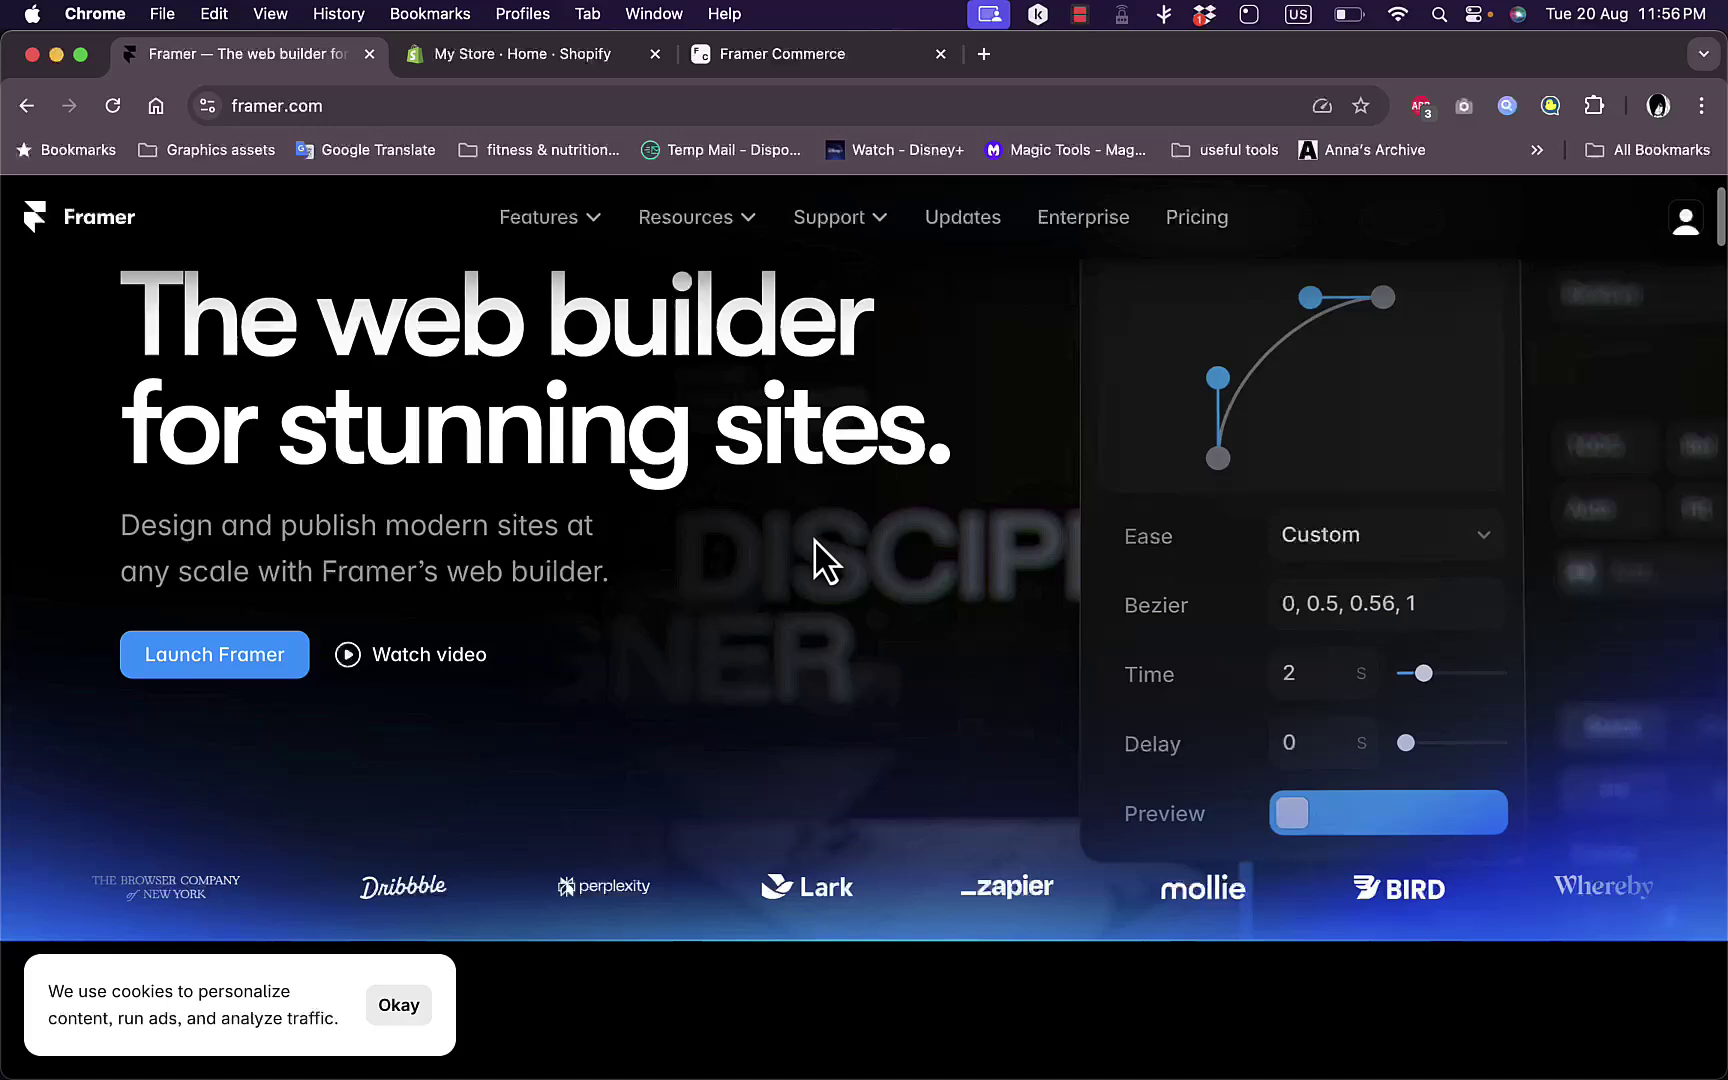
Launch Framer, create a new Untitled project, and browse the Insert > Pages templates
{"action": "left_click", "coordinate": [265, 658]}
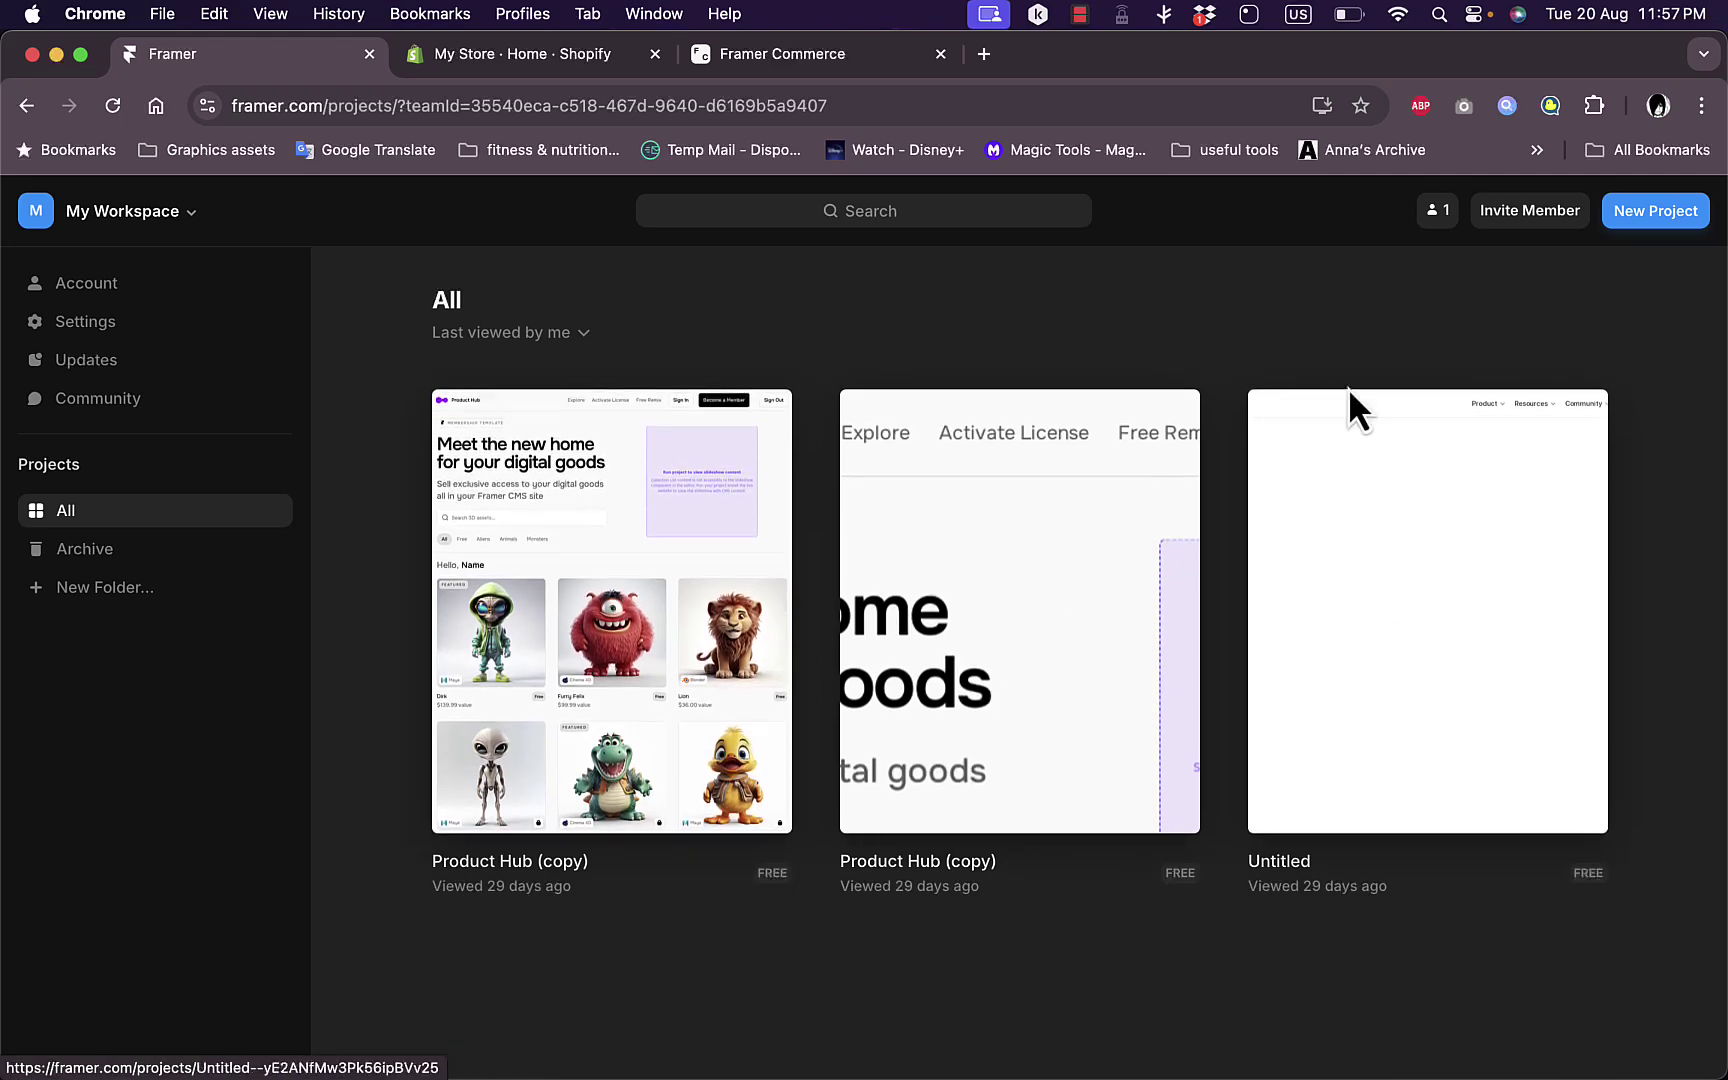
{"action": "left_click", "coordinate": [1668, 232]}
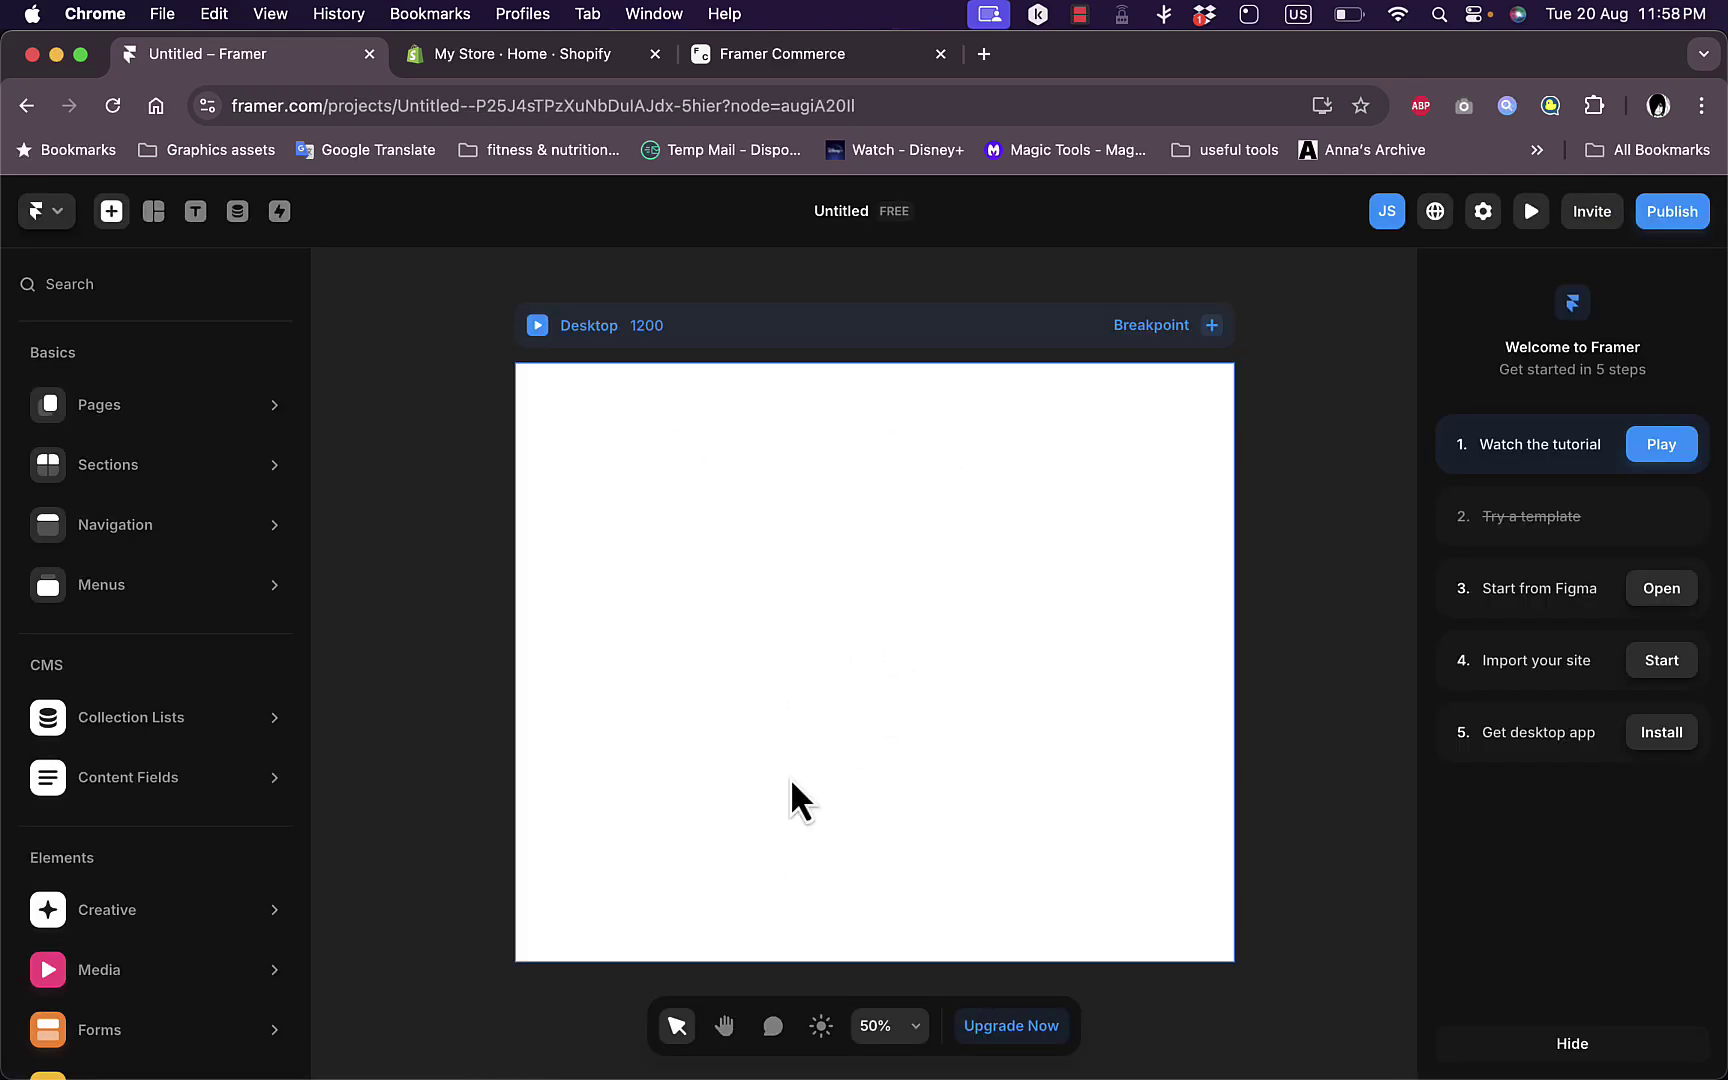
{"action": "mouse_move", "coordinate": [165, 455]}
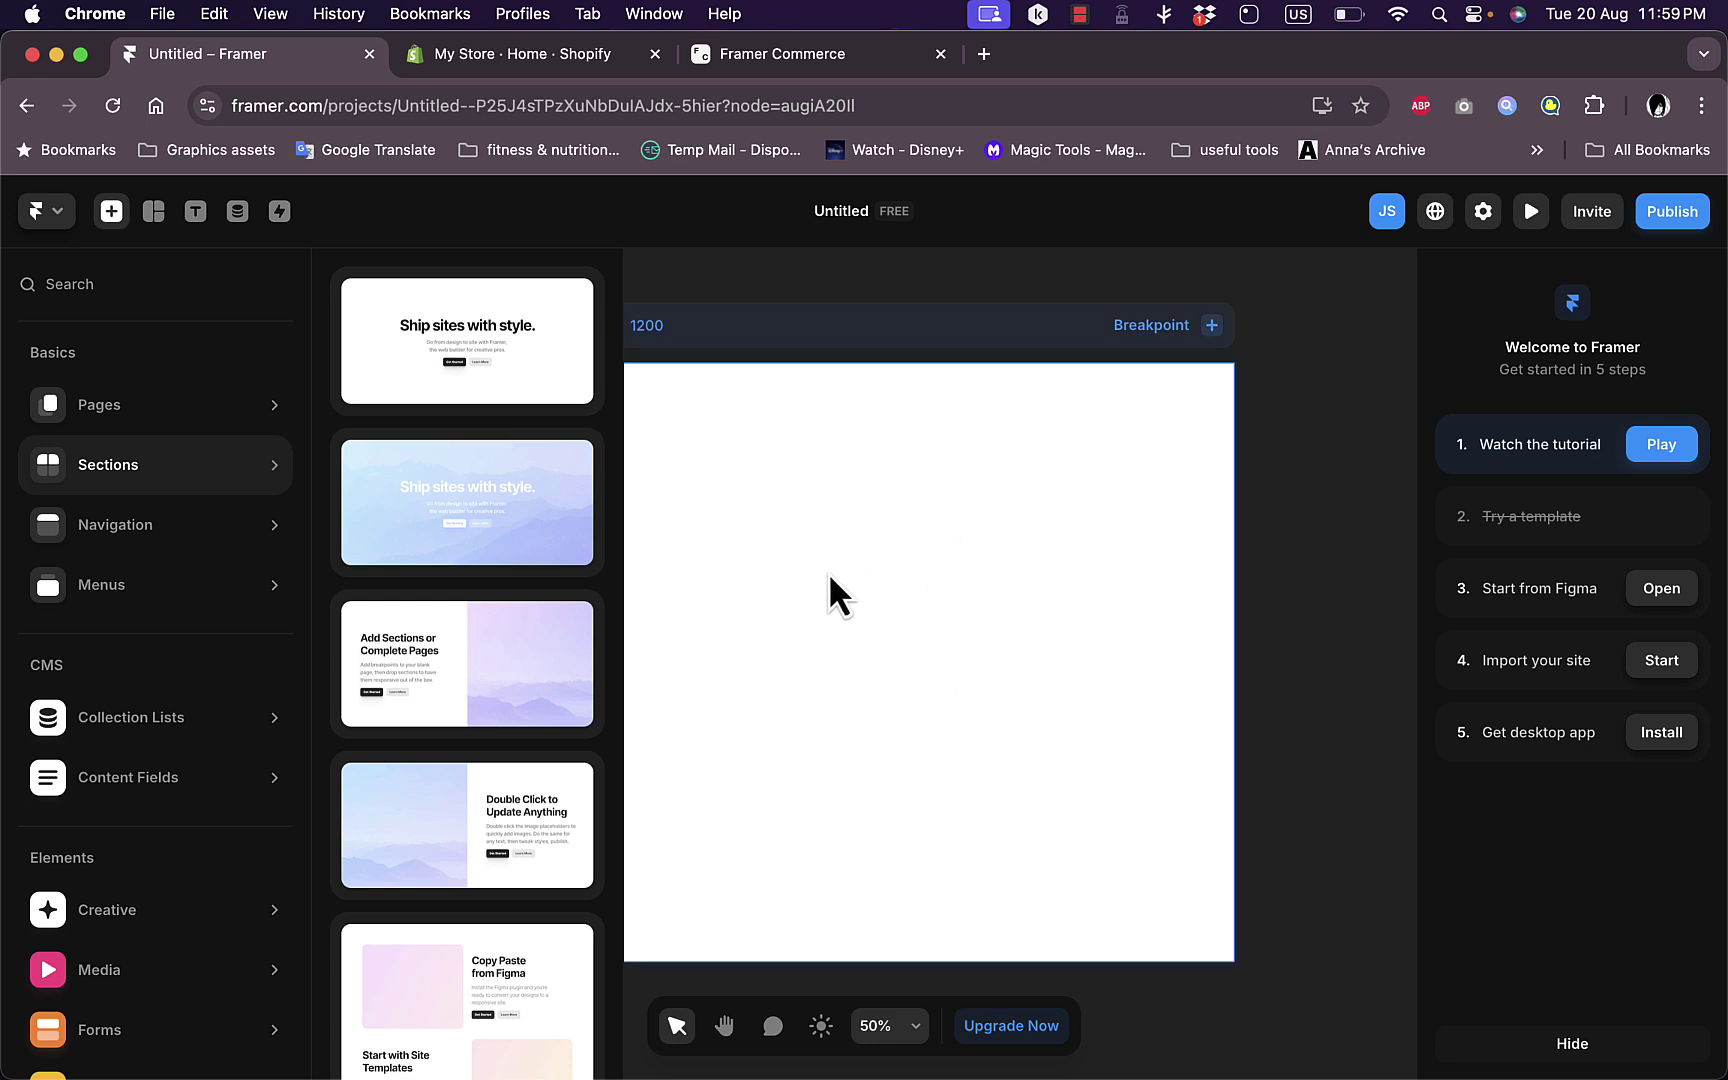
{"action": "mouse_move", "coordinate": [222, 420]}
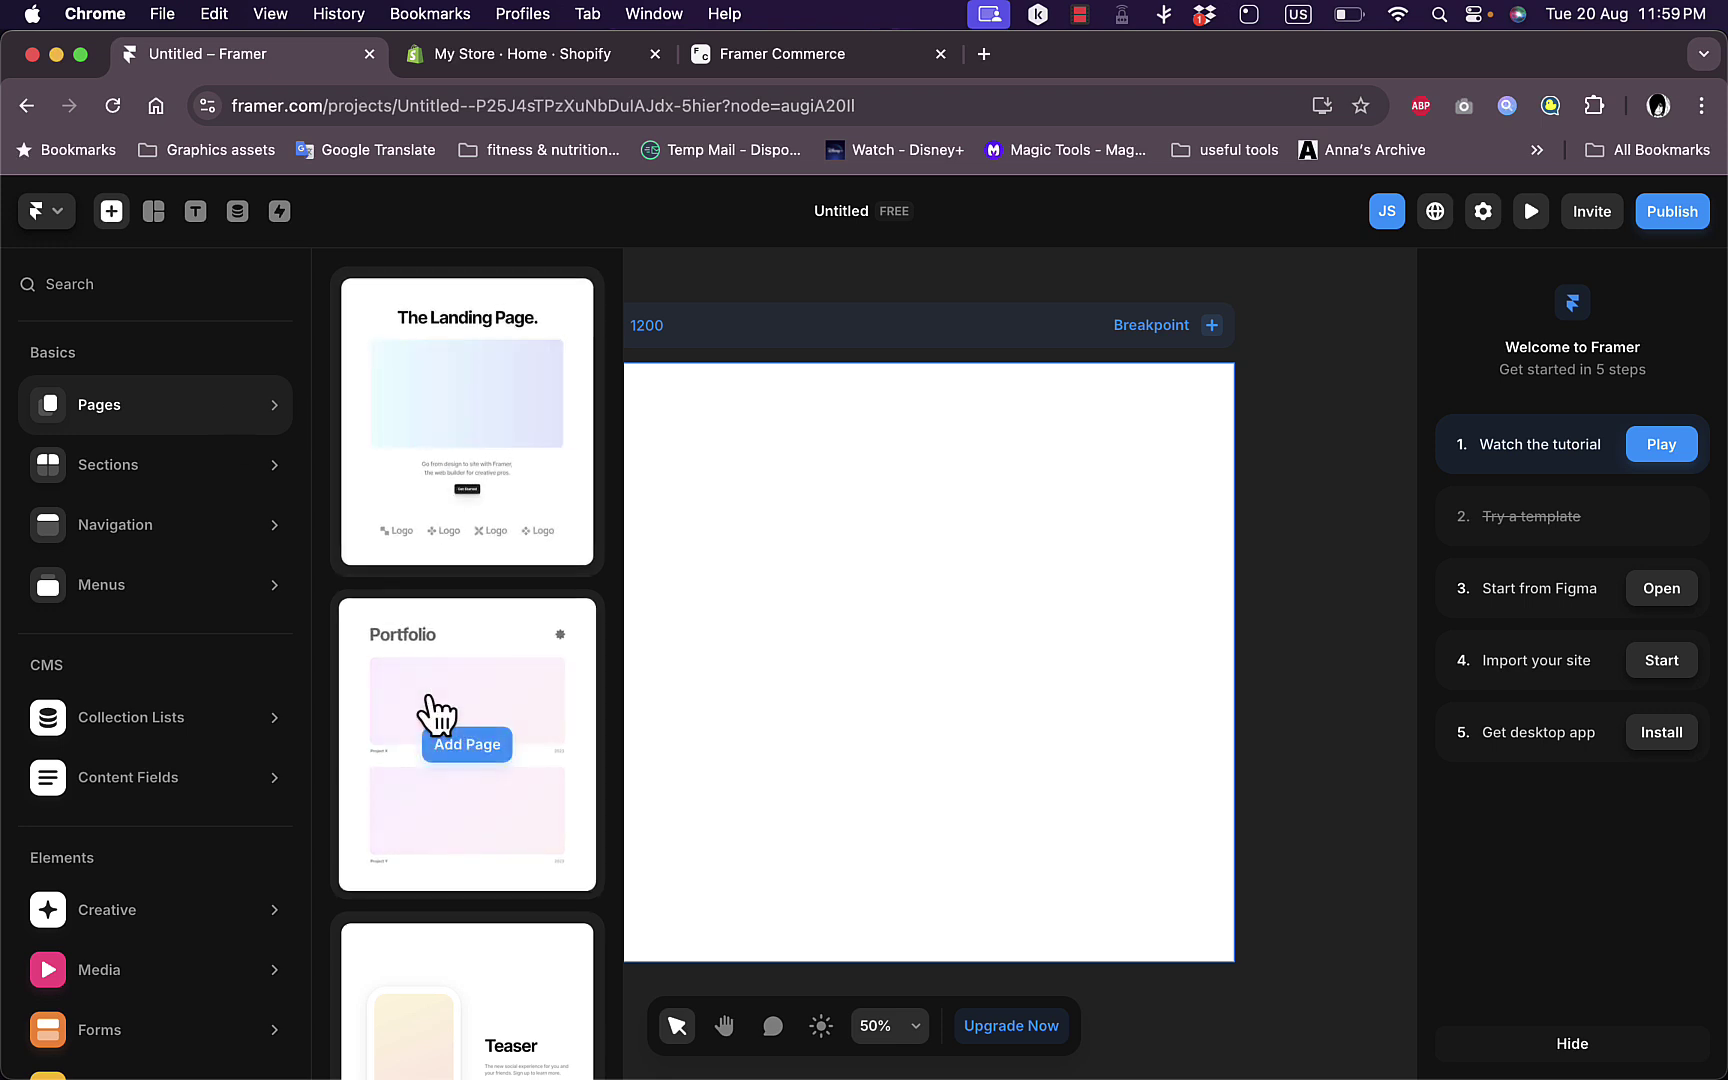
{"action": "scroll", "coordinate": [436, 714], "scroll_direction": "down", "scroll_amount": 5}
{"action": "scroll", "coordinate": [434, 712], "scroll_direction": "down", "scroll_amount": 5}
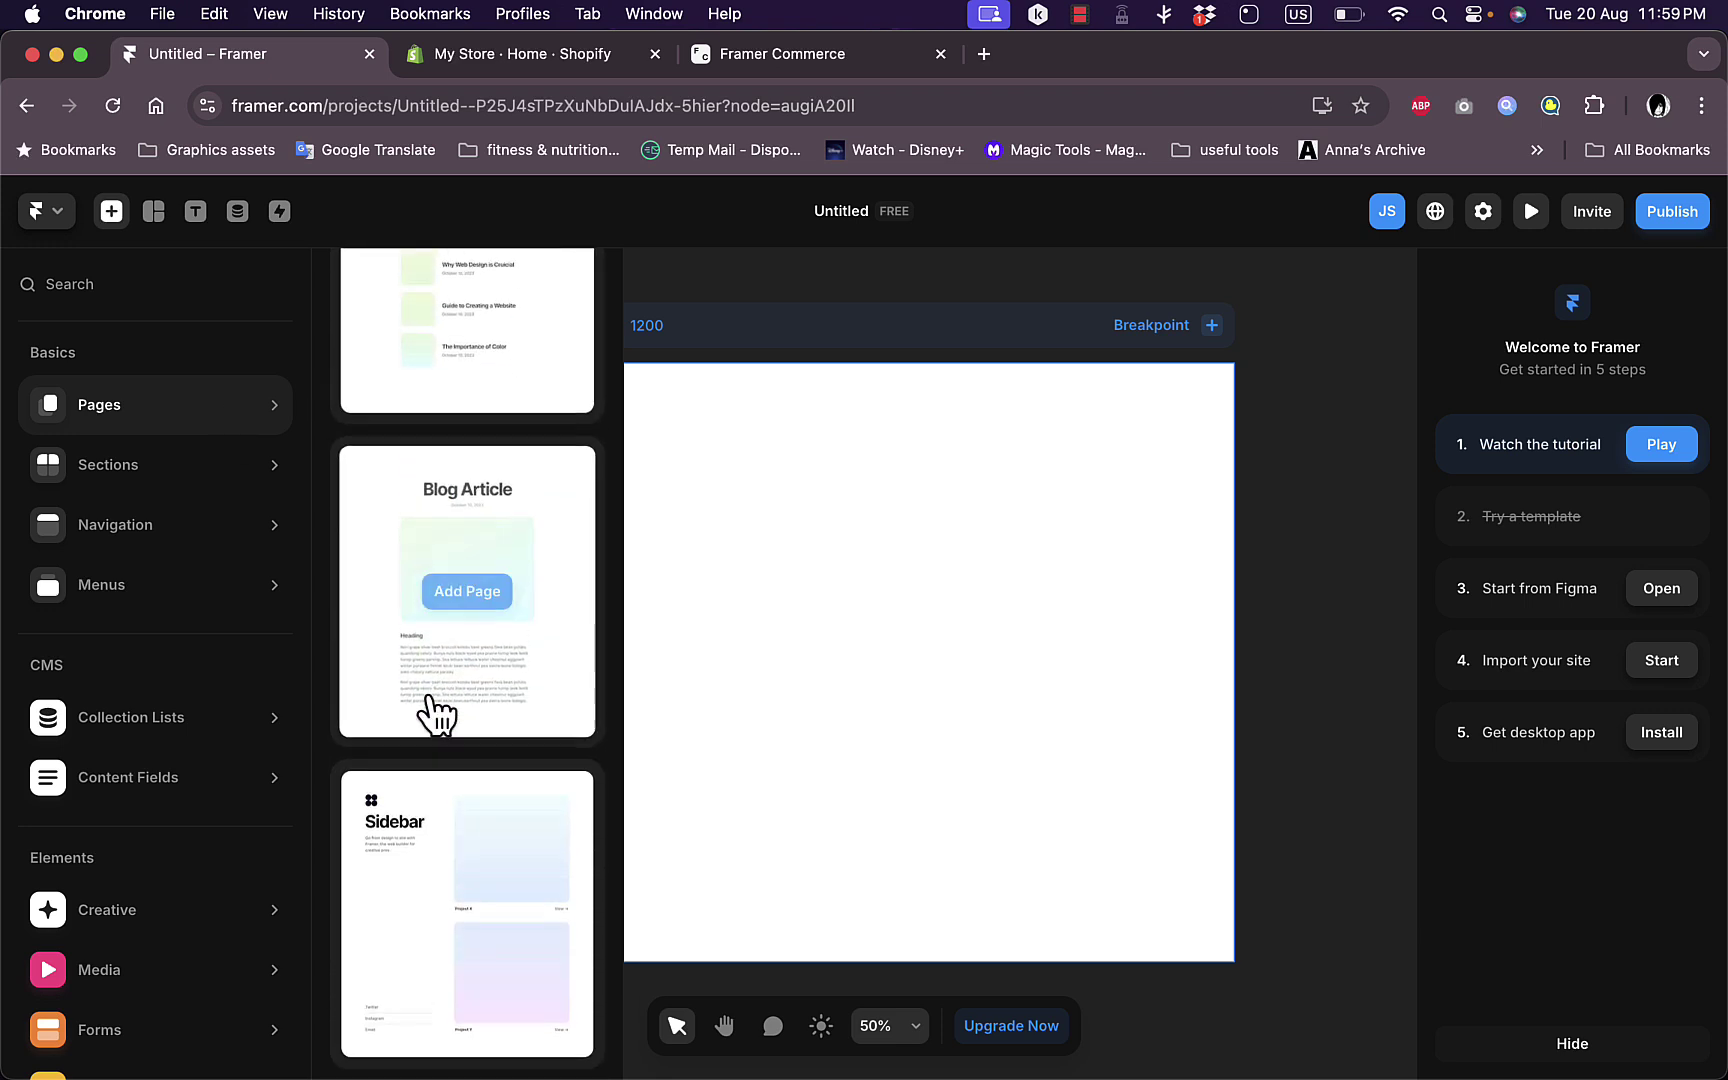
{"action": "scroll", "coordinate": [436, 687], "scroll_direction": "up", "scroll_amount": 10}
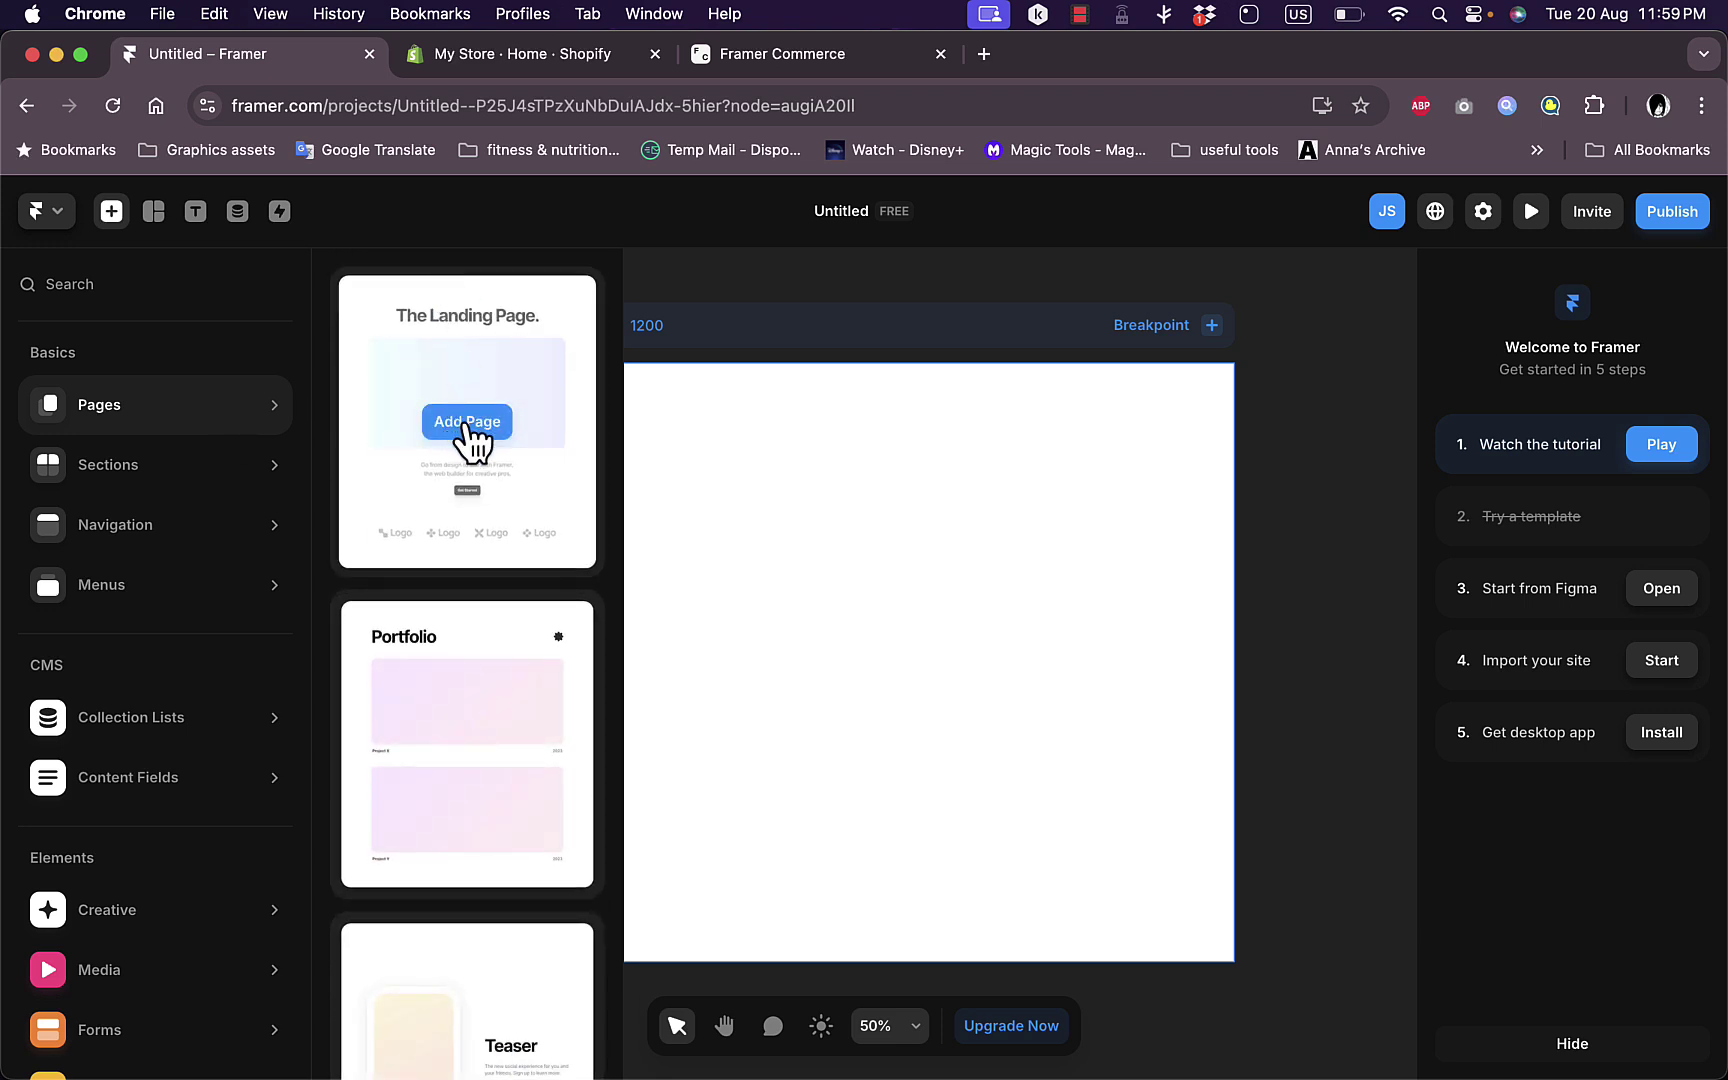
Add the Landing Page template as the project's Home page
{"action": "left_click", "coordinate": [465, 423]}
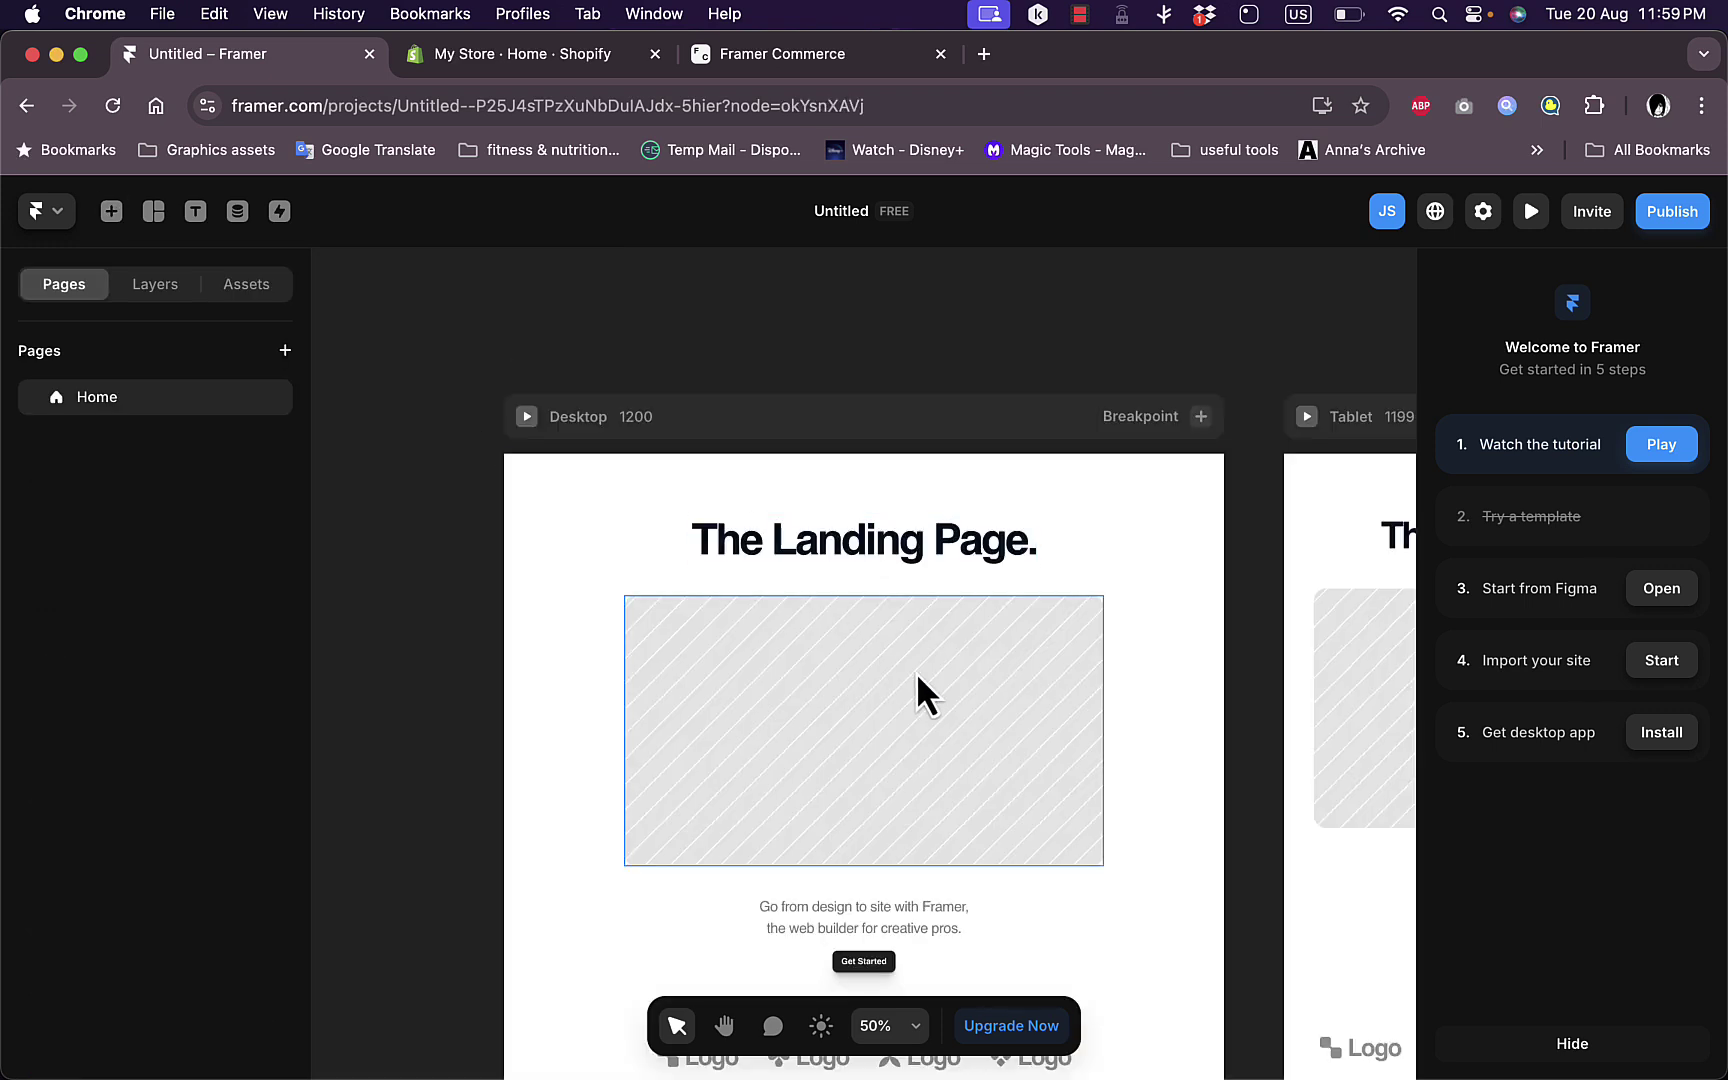
{"action": "scroll", "coordinate": [933, 674], "scroll_direction": "down", "scroll_amount": 5}
{"action": "scroll", "coordinate": [910, 560], "scroll_direction": "up", "scroll_amount": 4}
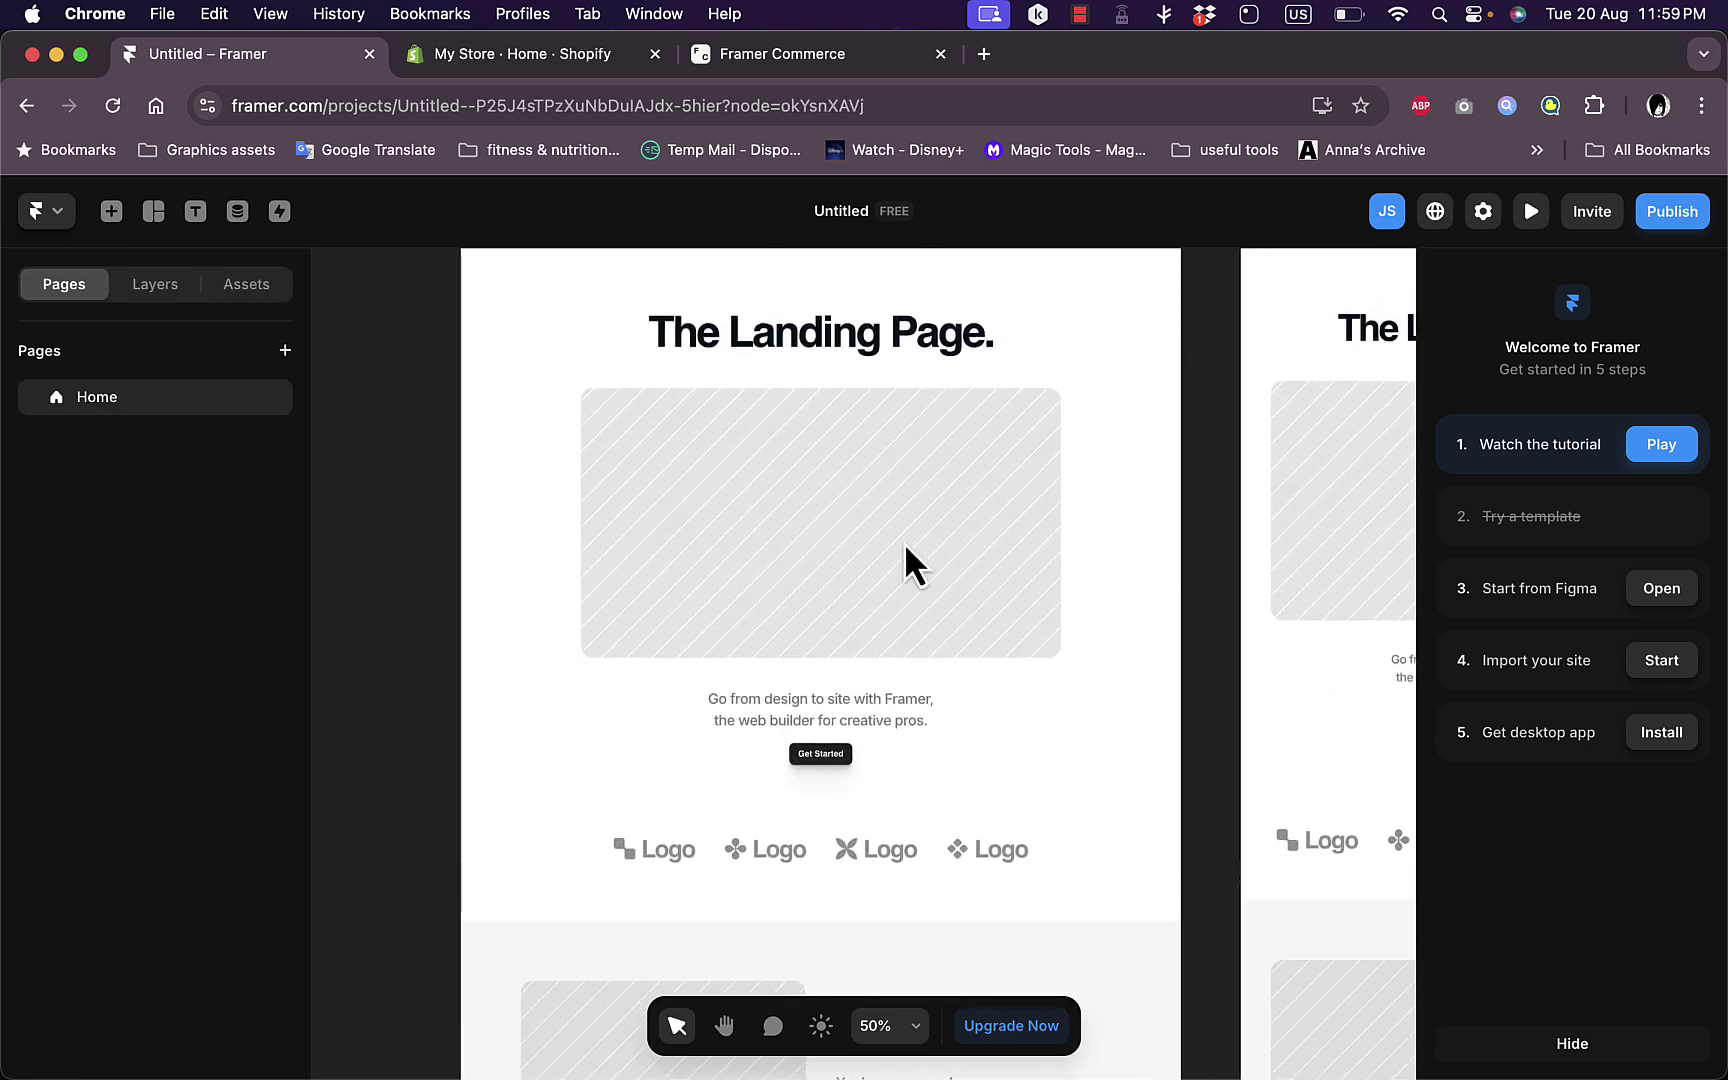
Replace the main heading 'The Landing Page.' with 'test', keeping it bold at 72 px
{"action": "left_click", "coordinate": [805, 348]}
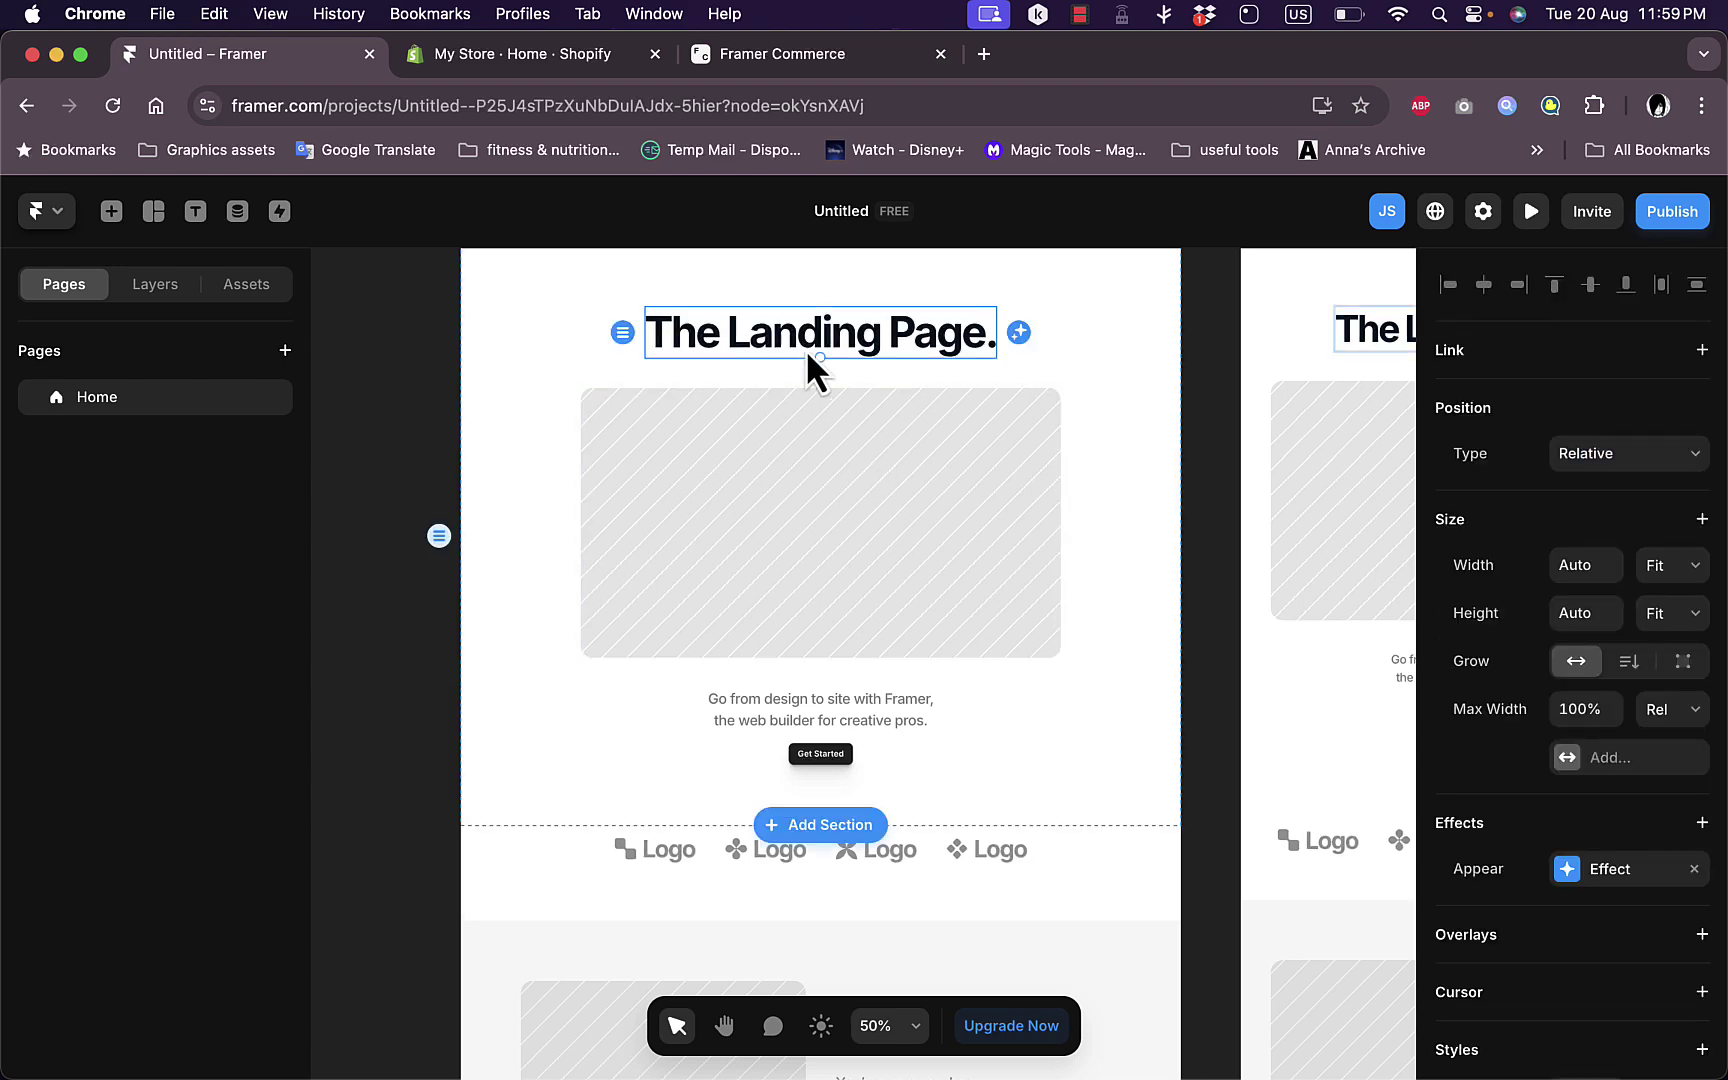
{"action": "double_click", "coordinate": [877, 333]}
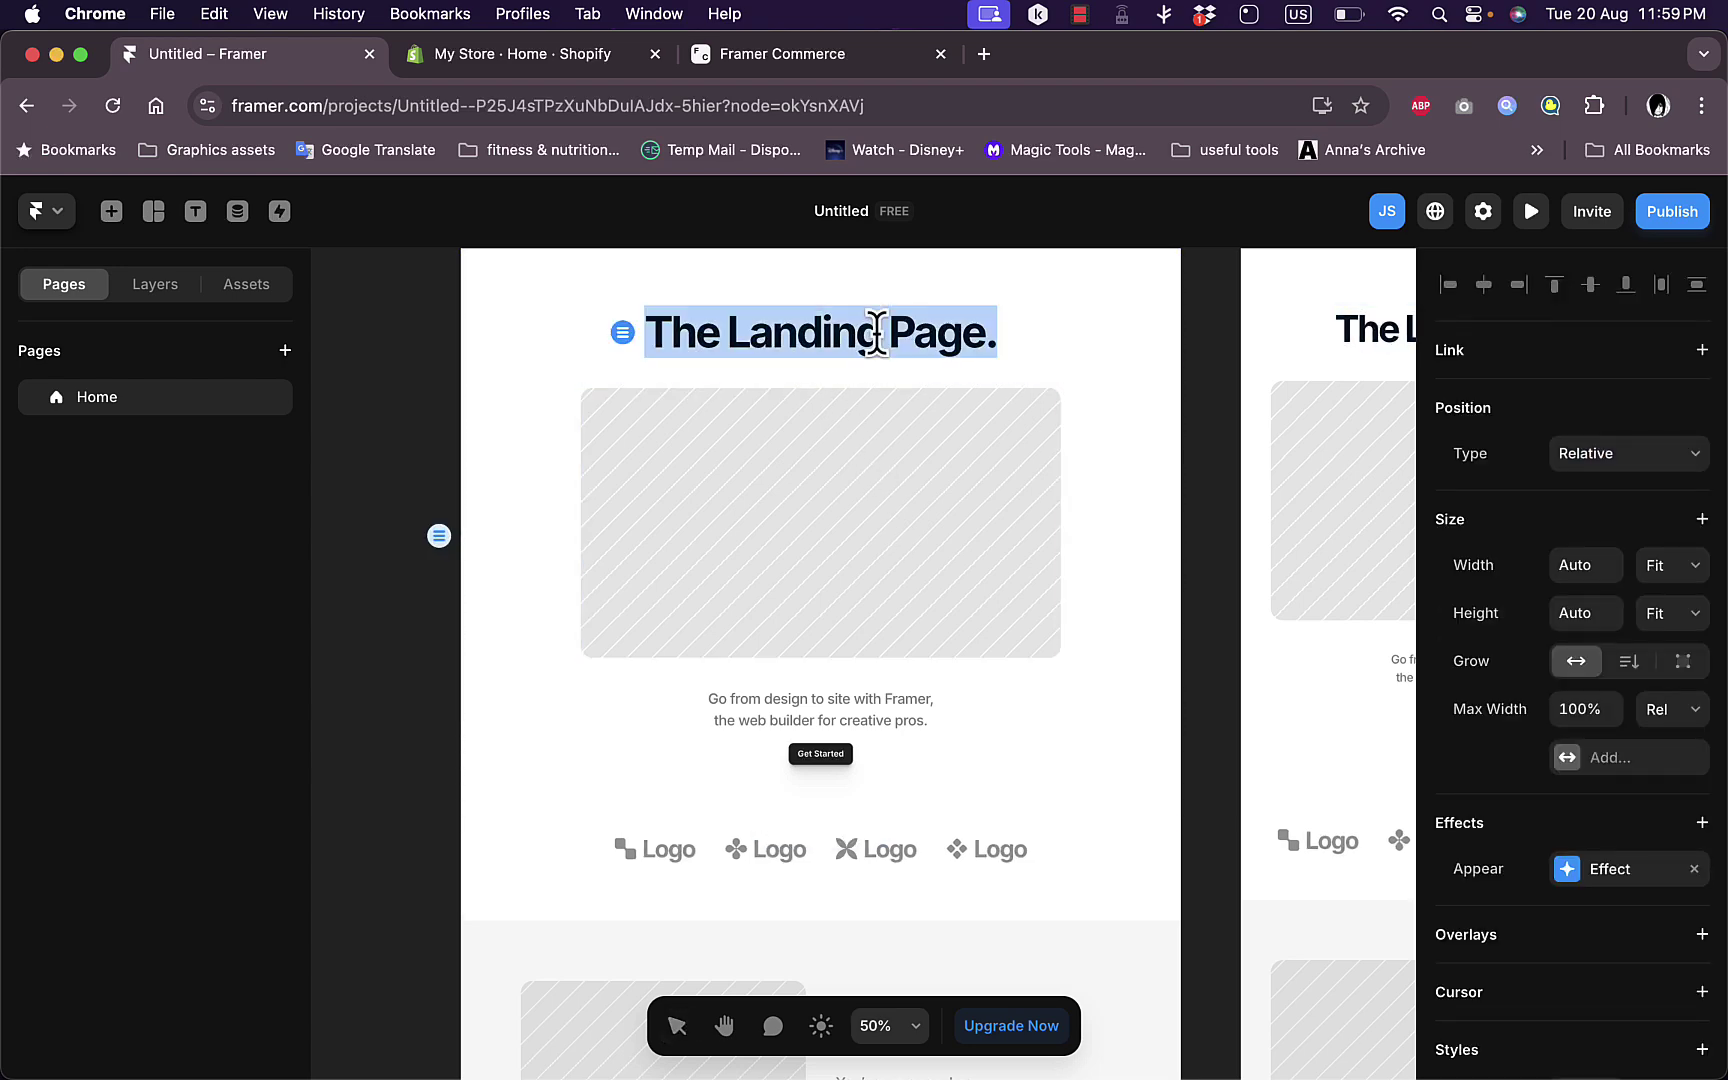
{"action": "type", "text": "test"}
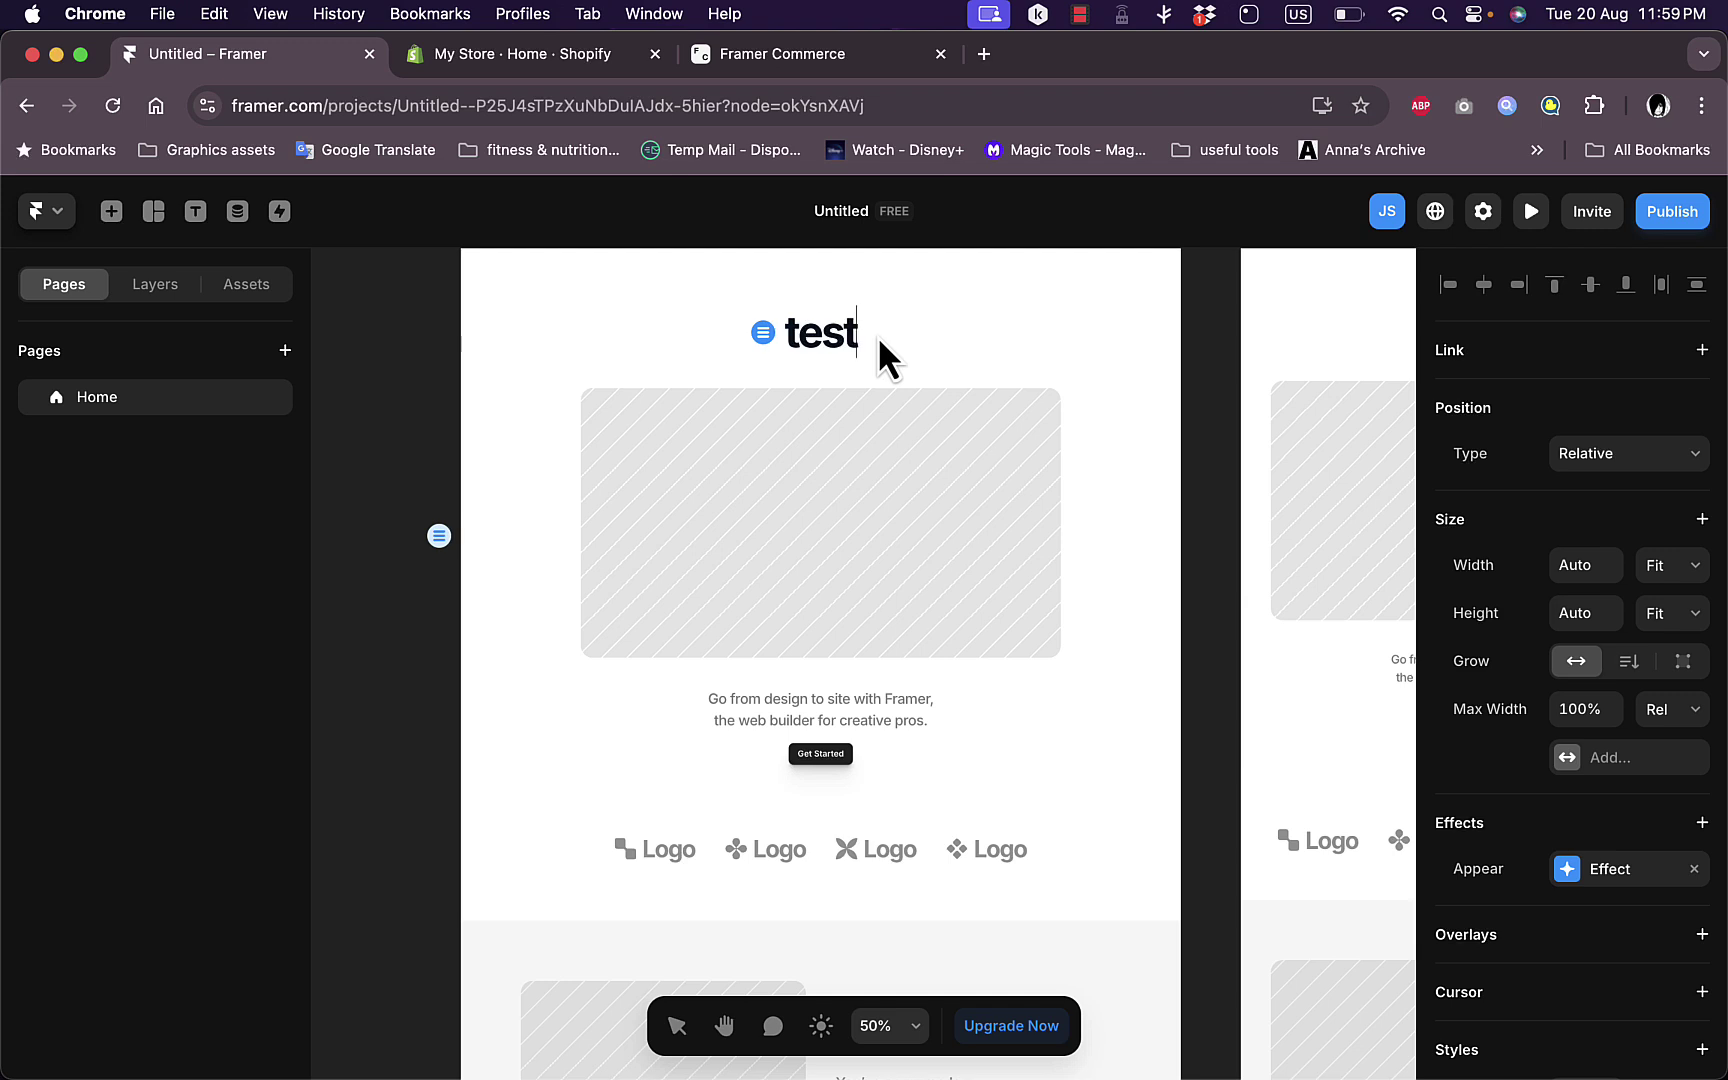
{"action": "key", "text": "Escape"}
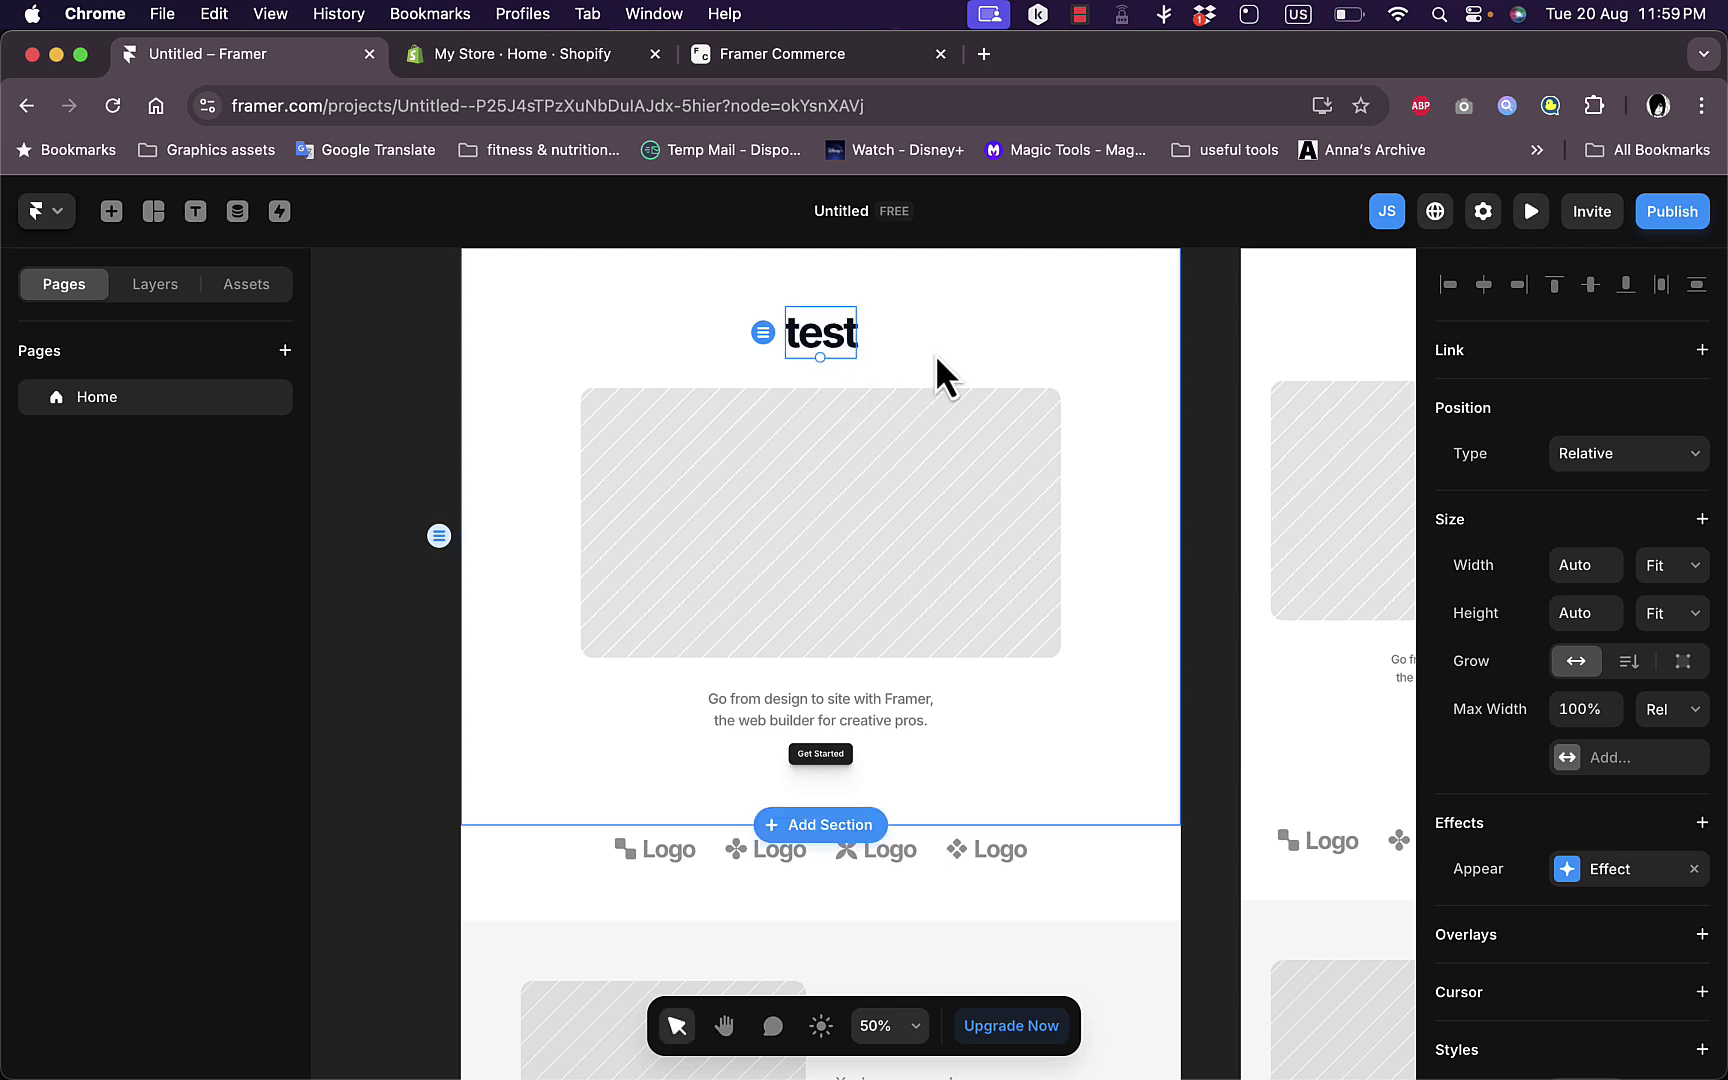
{"action": "double_click", "coordinate": [823, 334]}
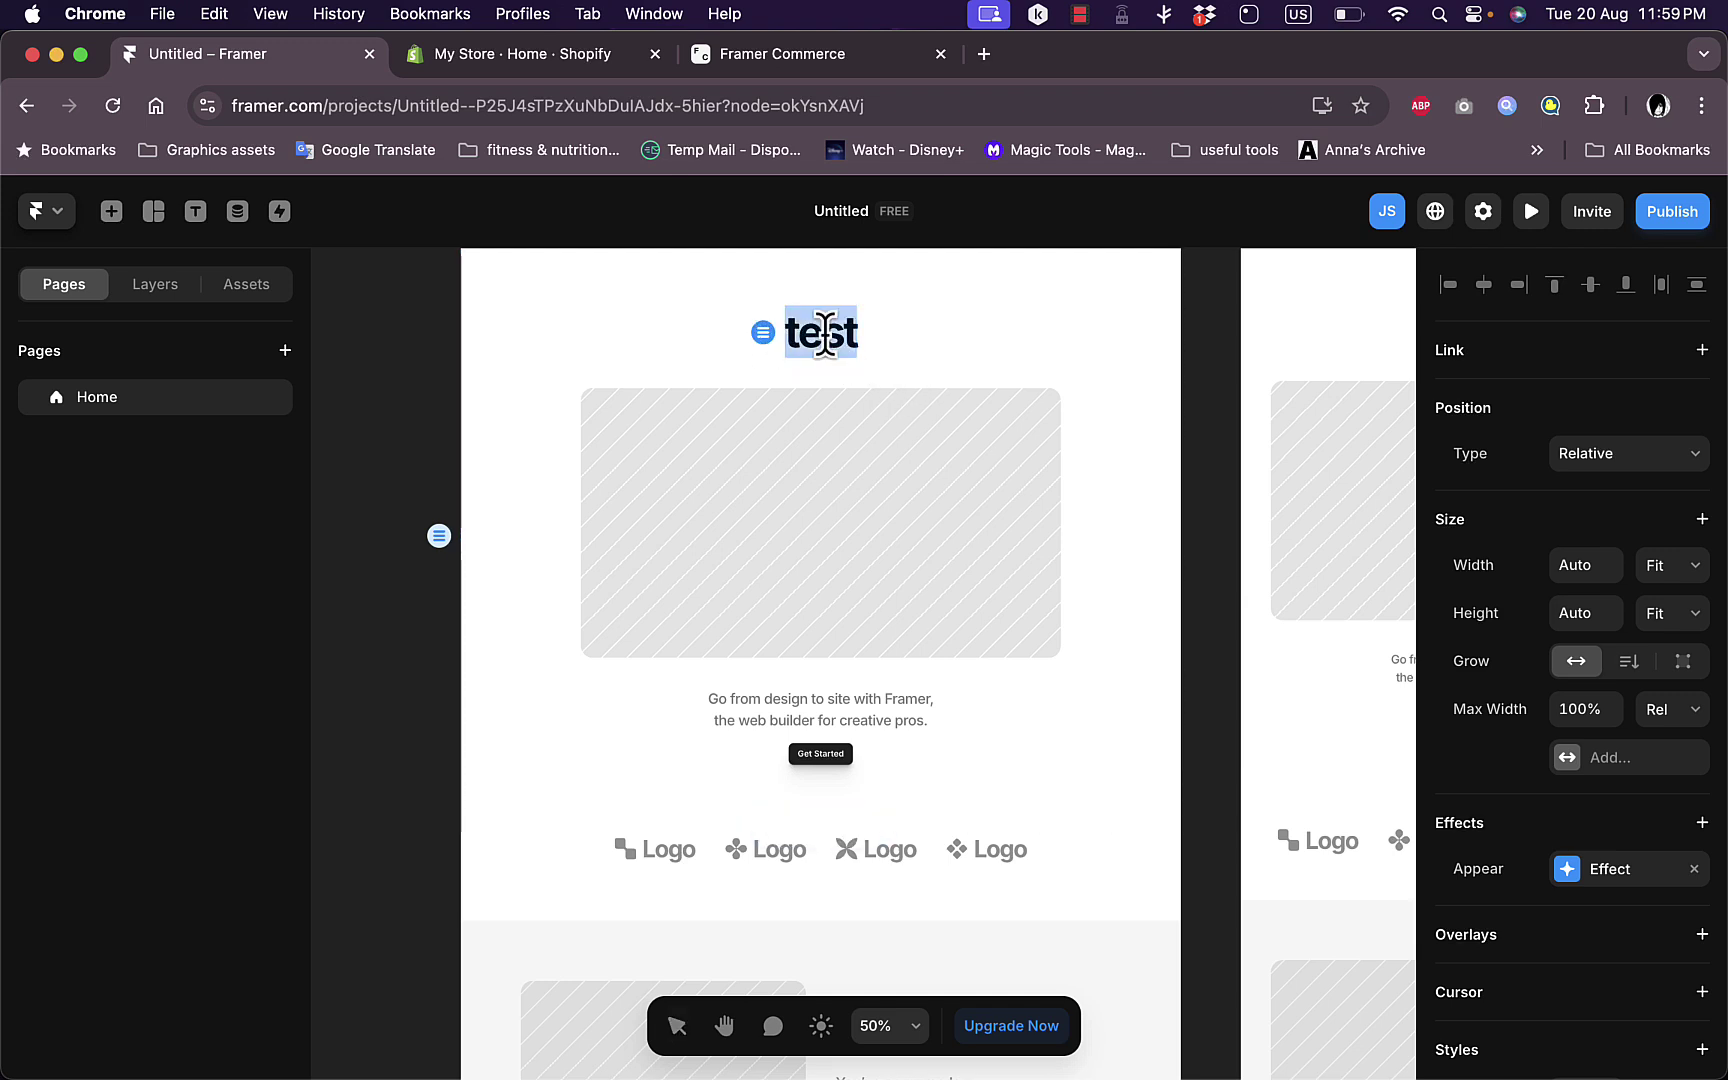
{"action": "scroll", "coordinate": [1518, 690], "scroll_direction": "down", "scroll_amount": 8}
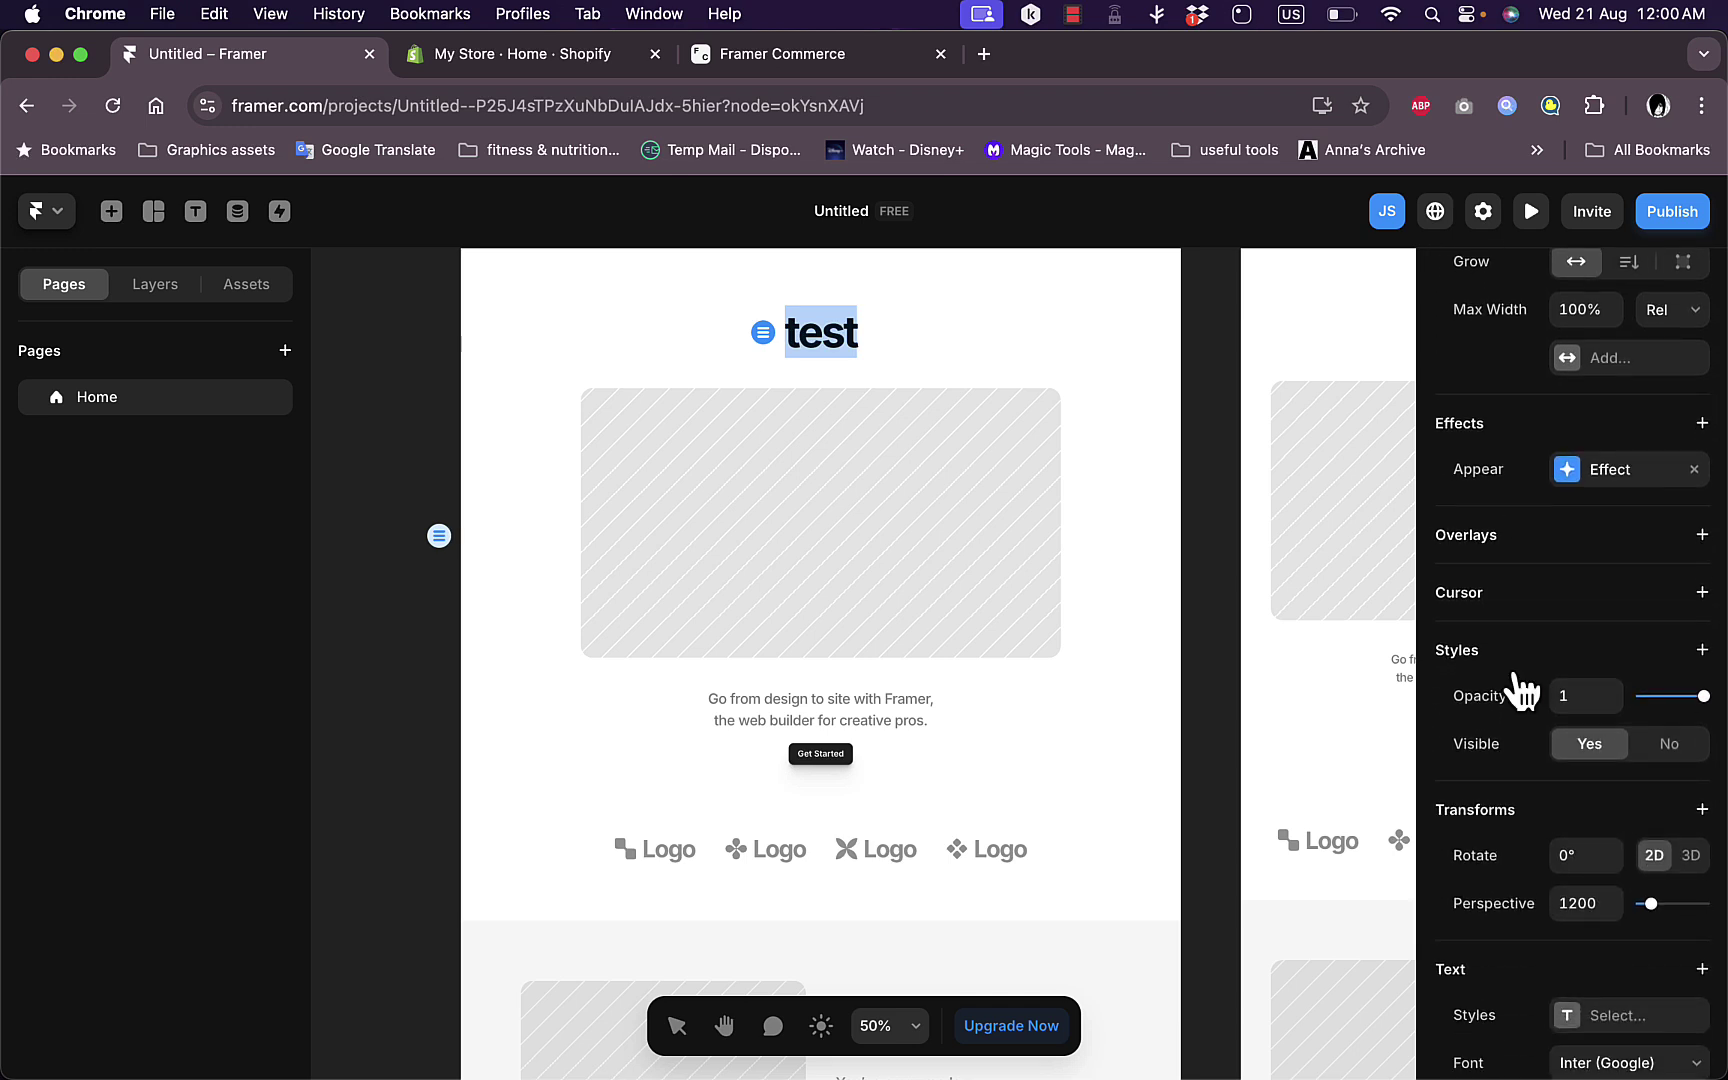
{"action": "scroll", "coordinate": [1522, 690], "scroll_direction": "down", "scroll_amount": 12}
{"action": "scroll", "coordinate": [1523, 656], "scroll_direction": "up", "scroll_amount": 6}
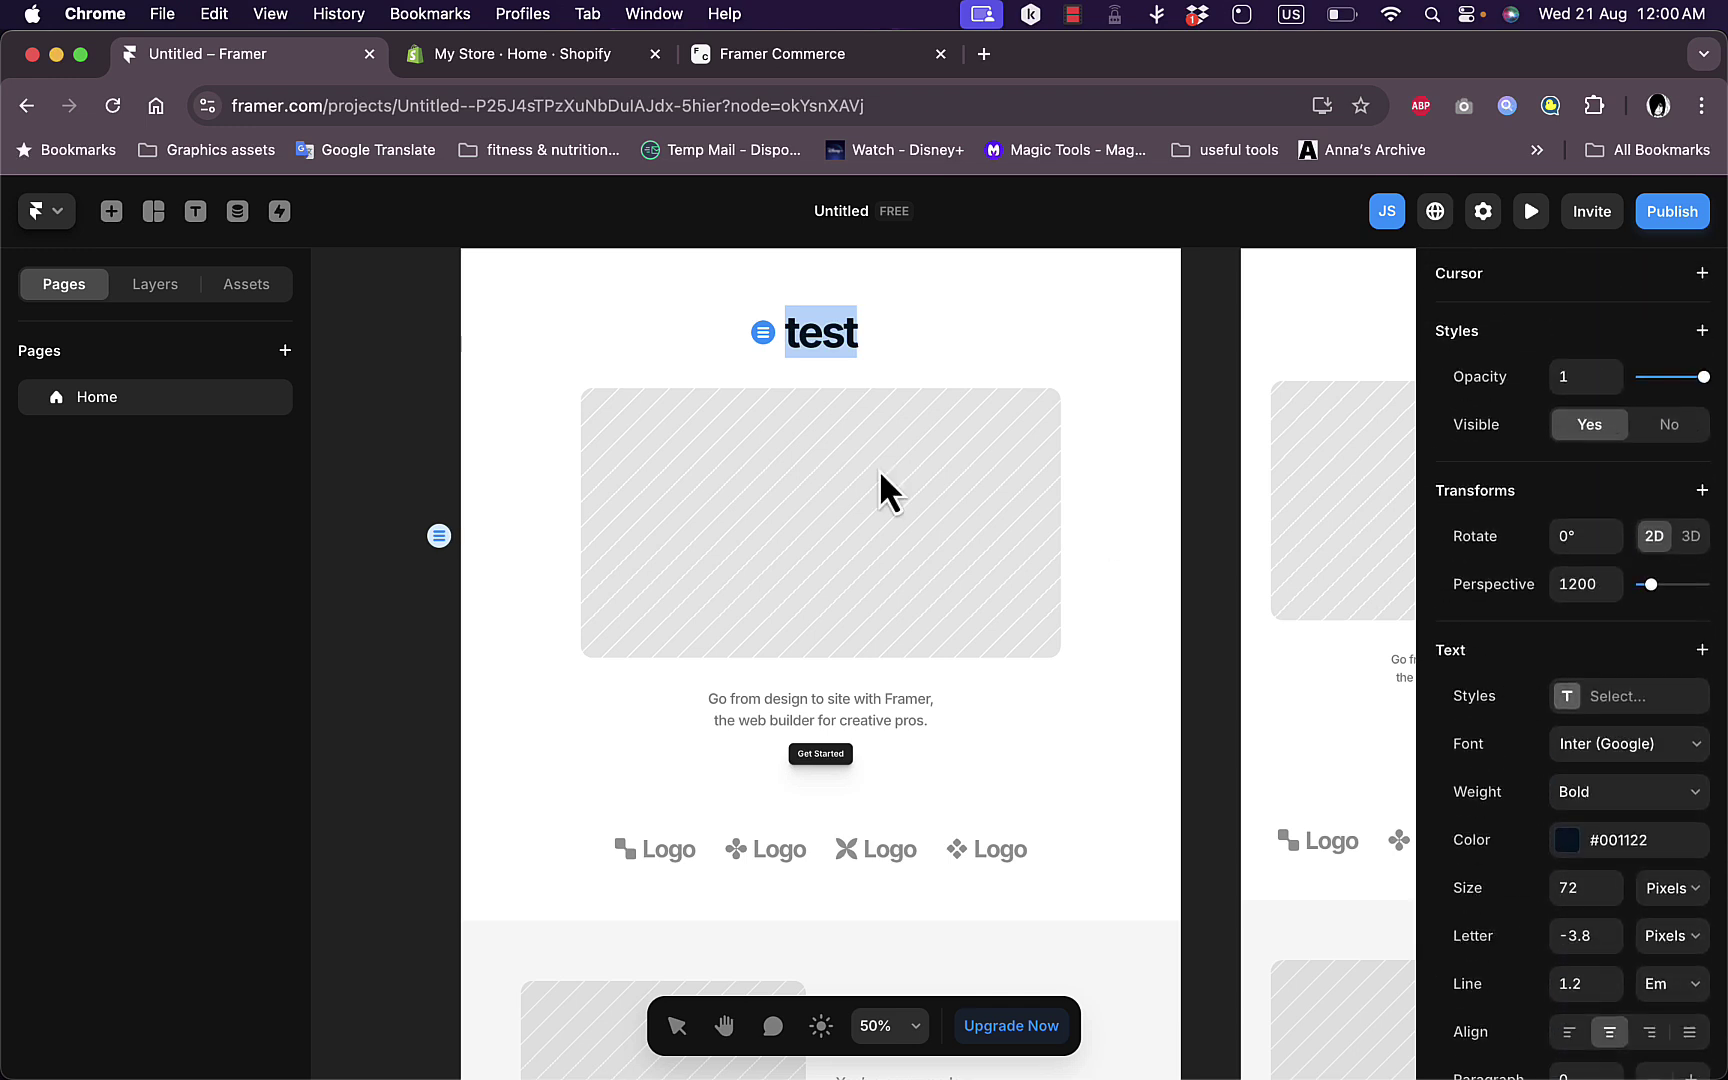
{"action": "key", "text": "Escape"}
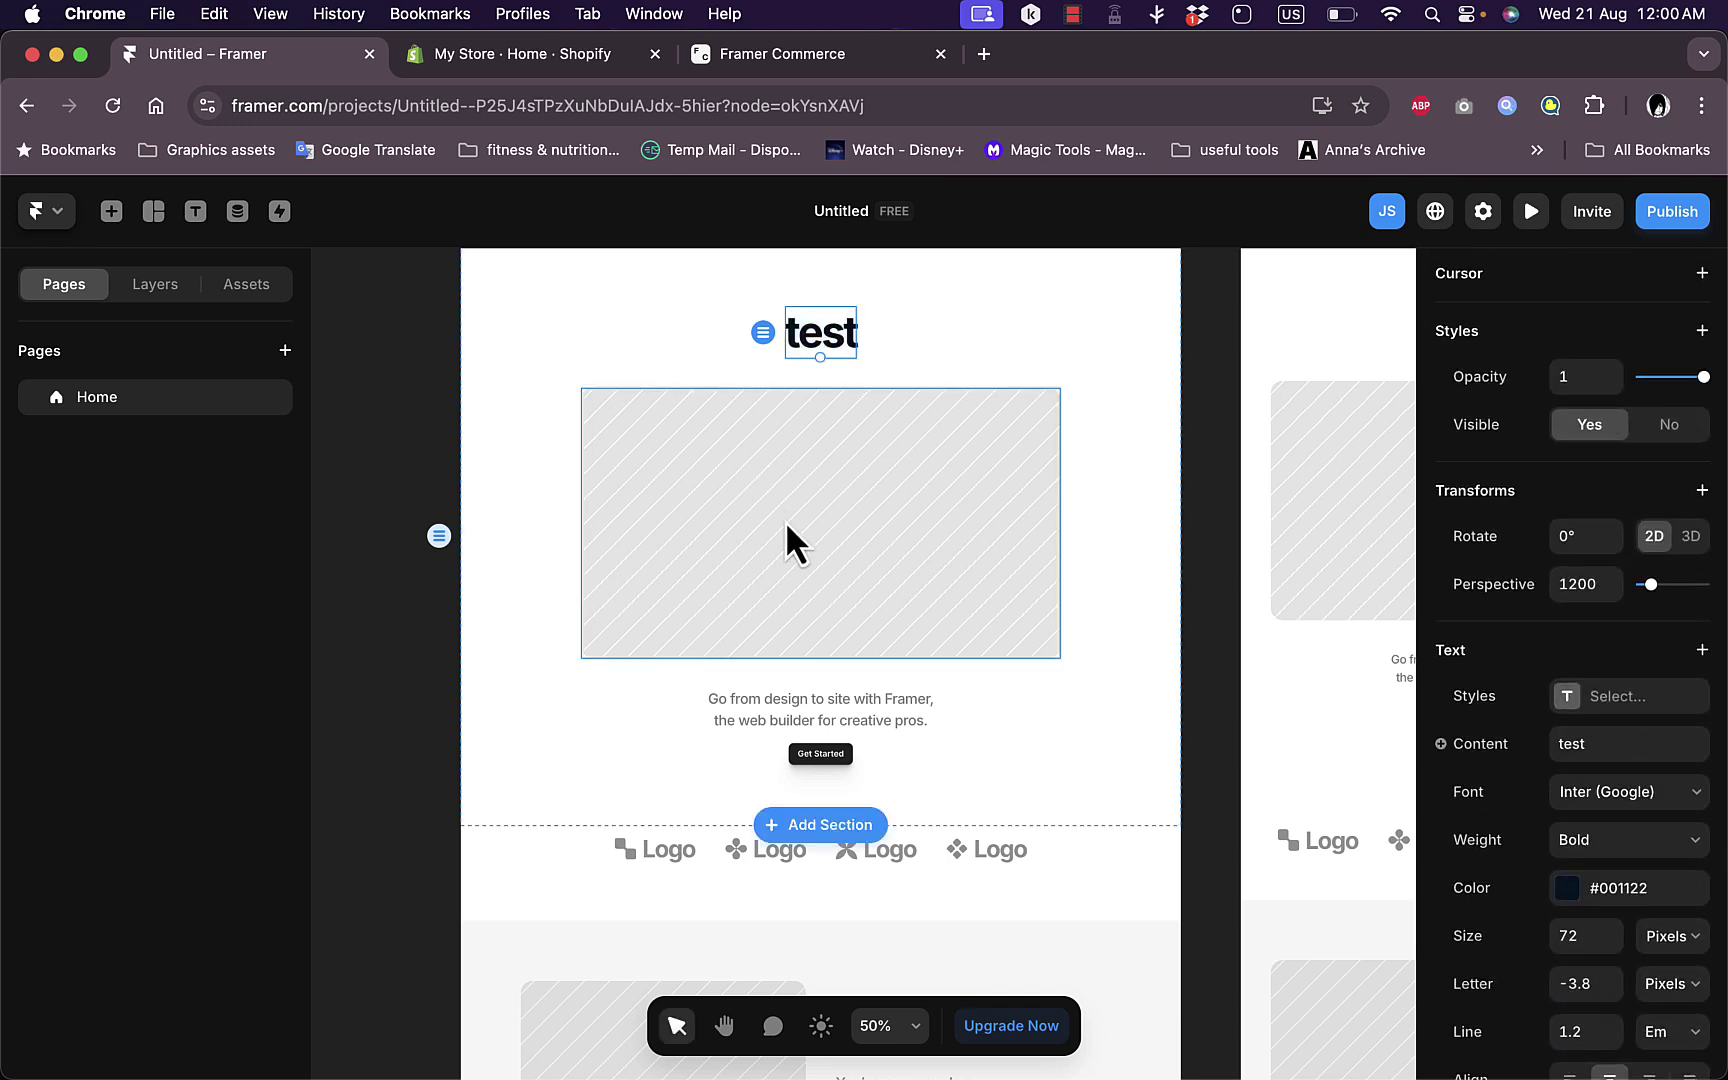
Insert the 'Ship sites with style.' section from the sections library
{"action": "left_click", "coordinate": [826, 825]}
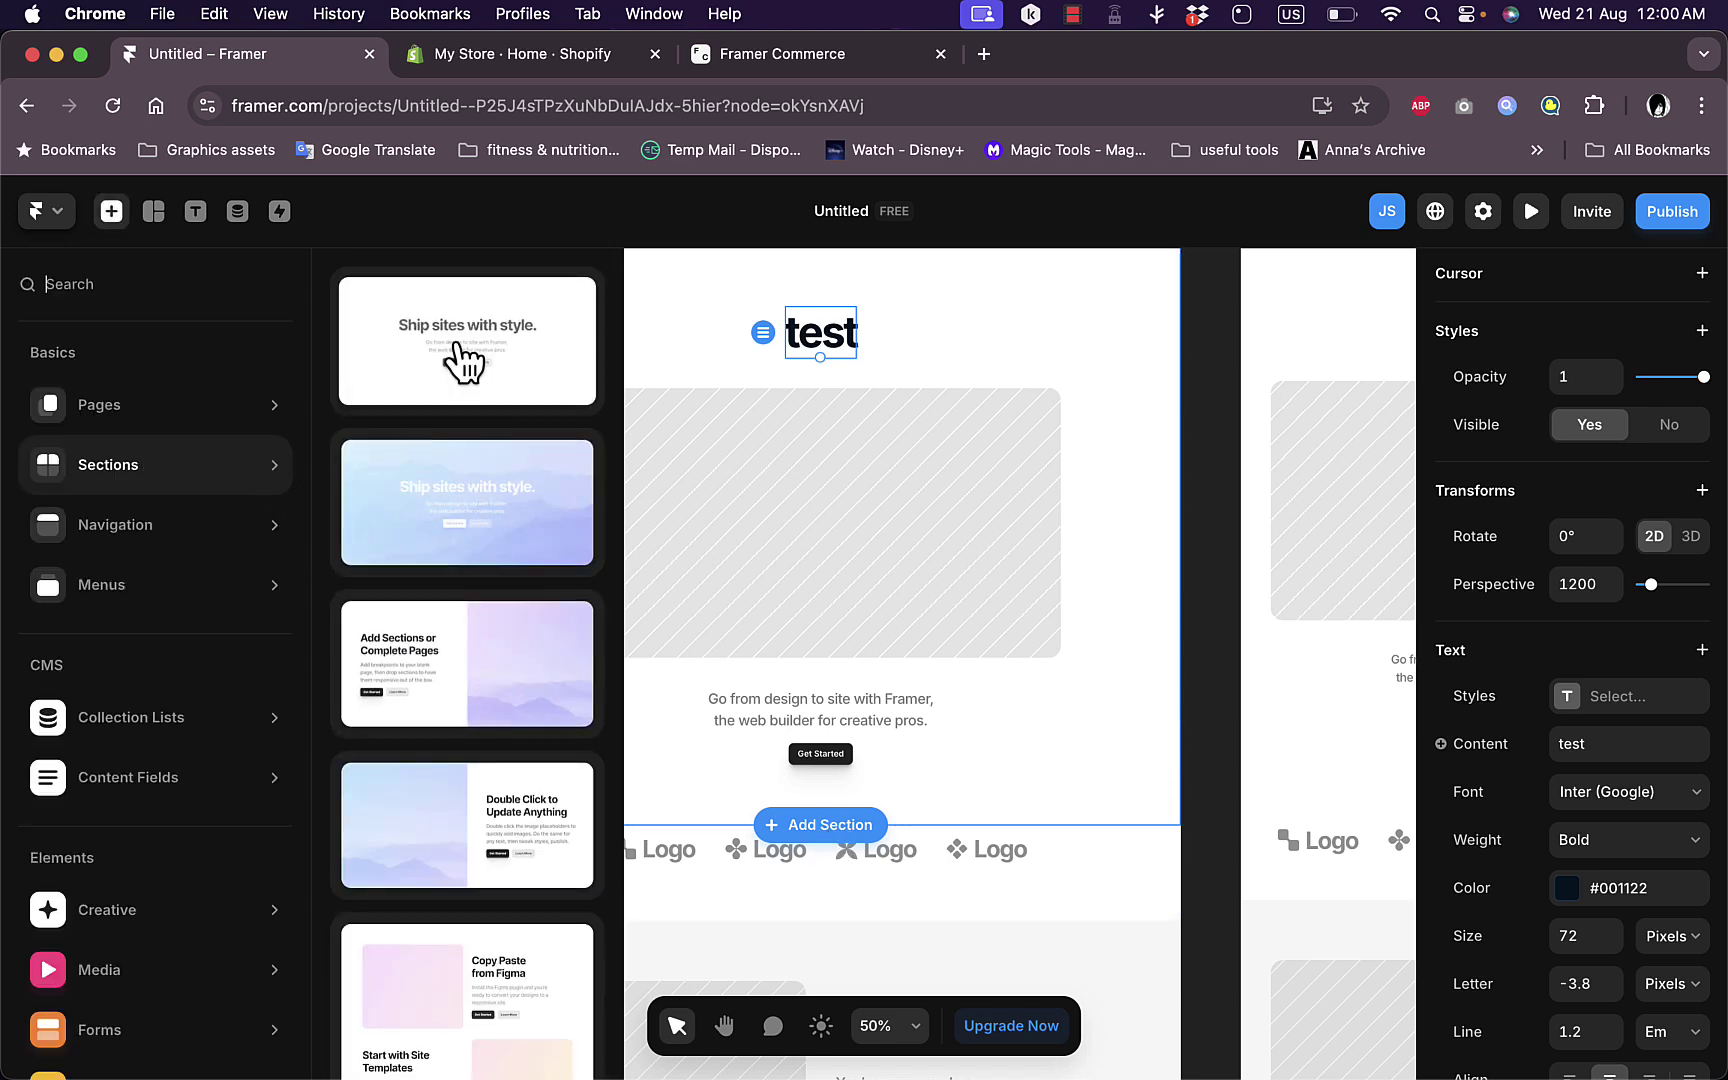
{"action": "scroll", "coordinate": [465, 360], "scroll_direction": "down", "scroll_amount": 15}
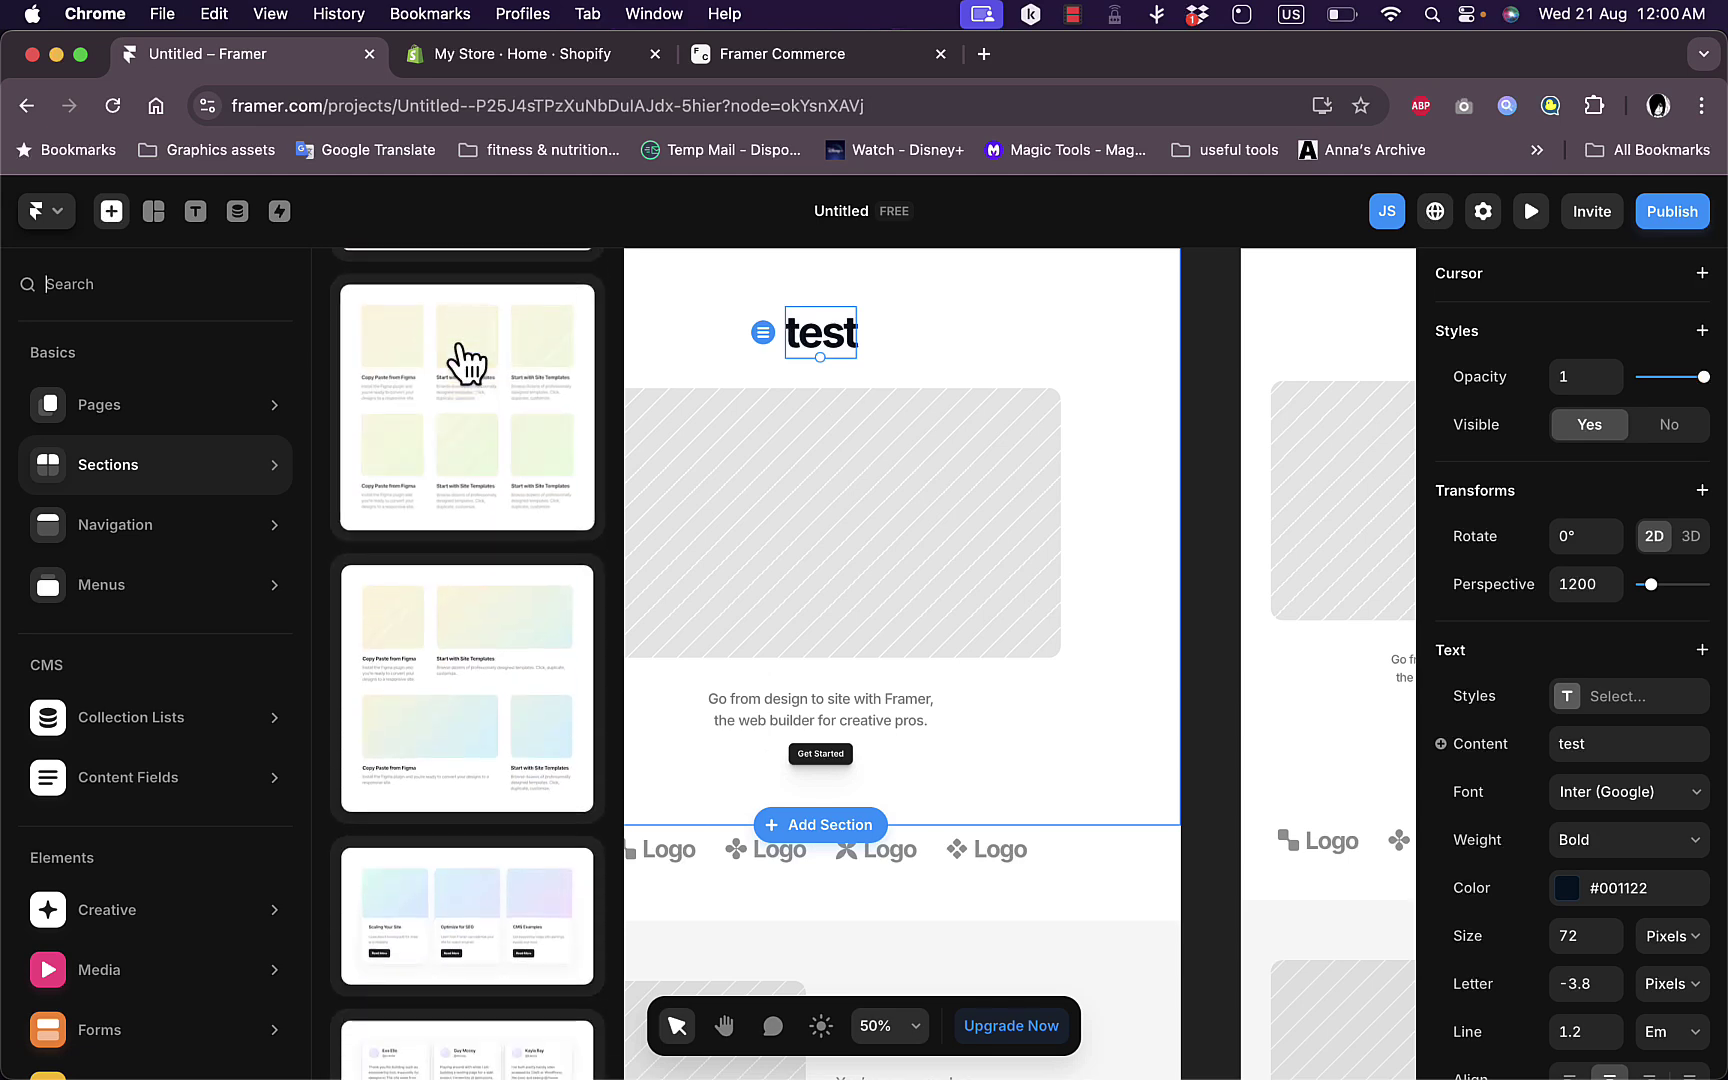
{"action": "scroll", "coordinate": [490, 400], "scroll_direction": "up", "scroll_amount": 15}
{"action": "left_click", "coordinate": [465, 359]}
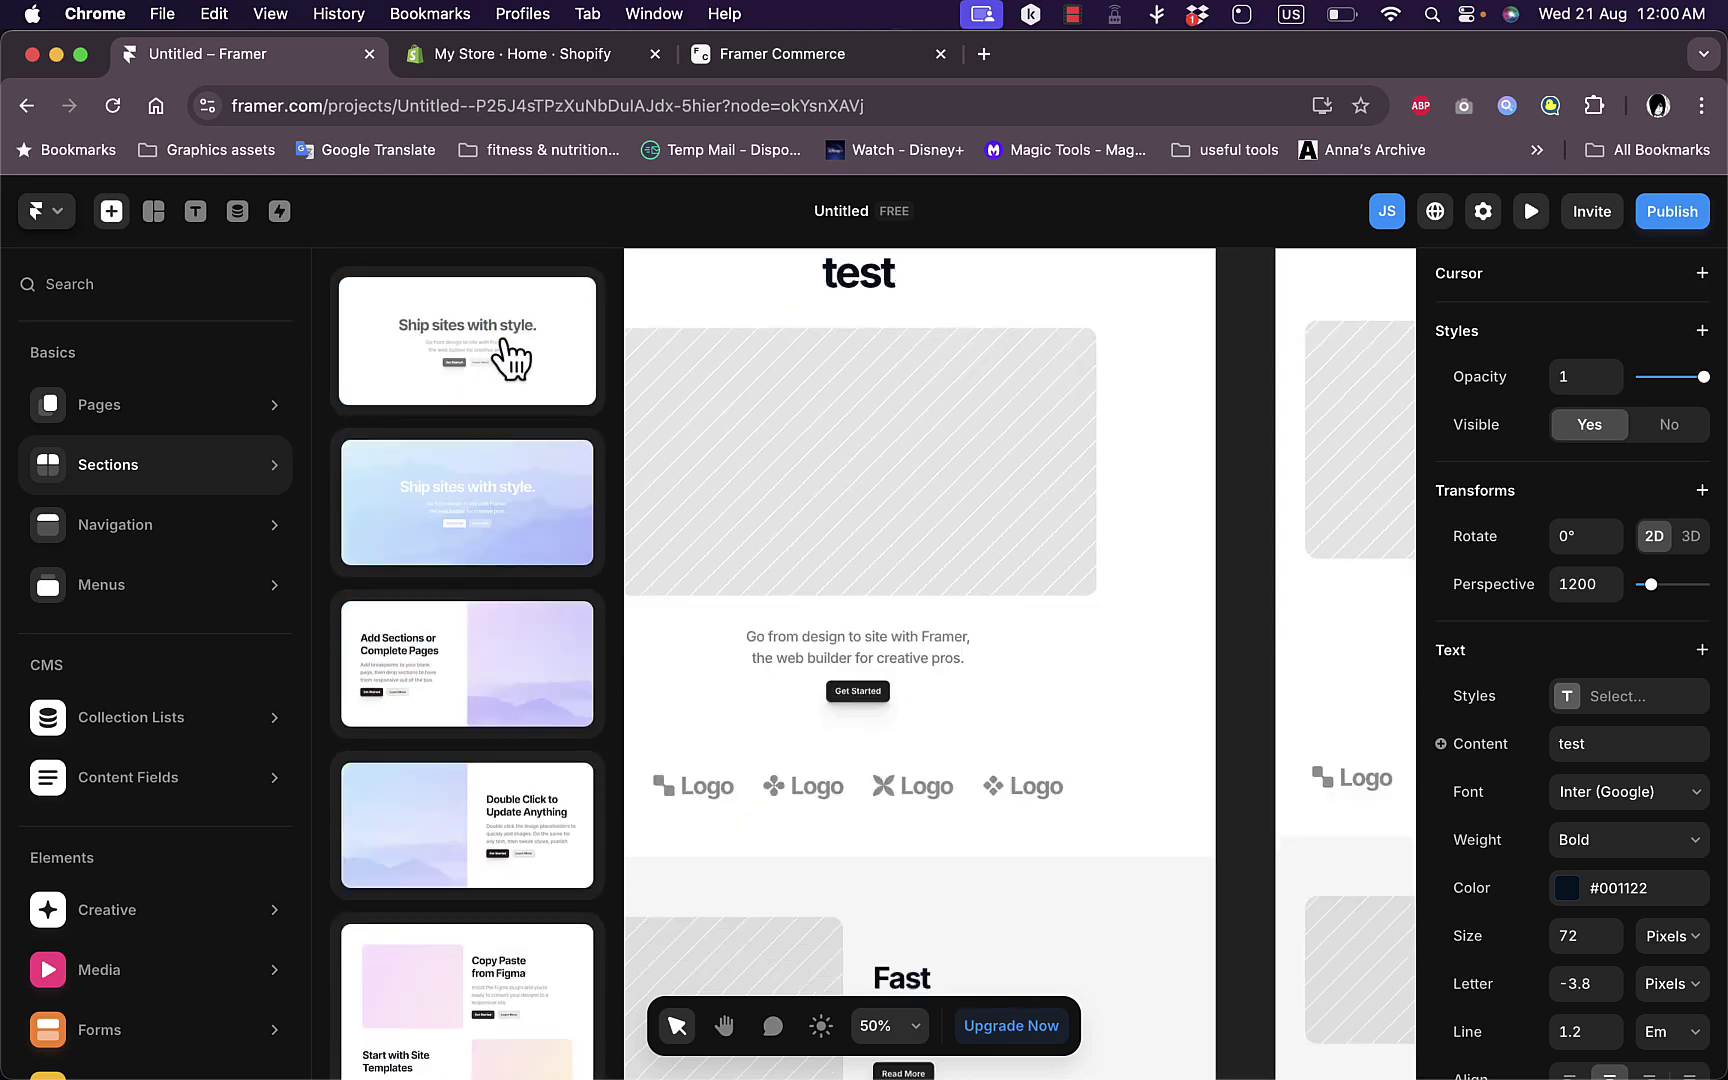
Close the sections library and switch to the 'My Store · Home · Shopify' admin
{"action": "left_click", "coordinate": [1001, 673]}
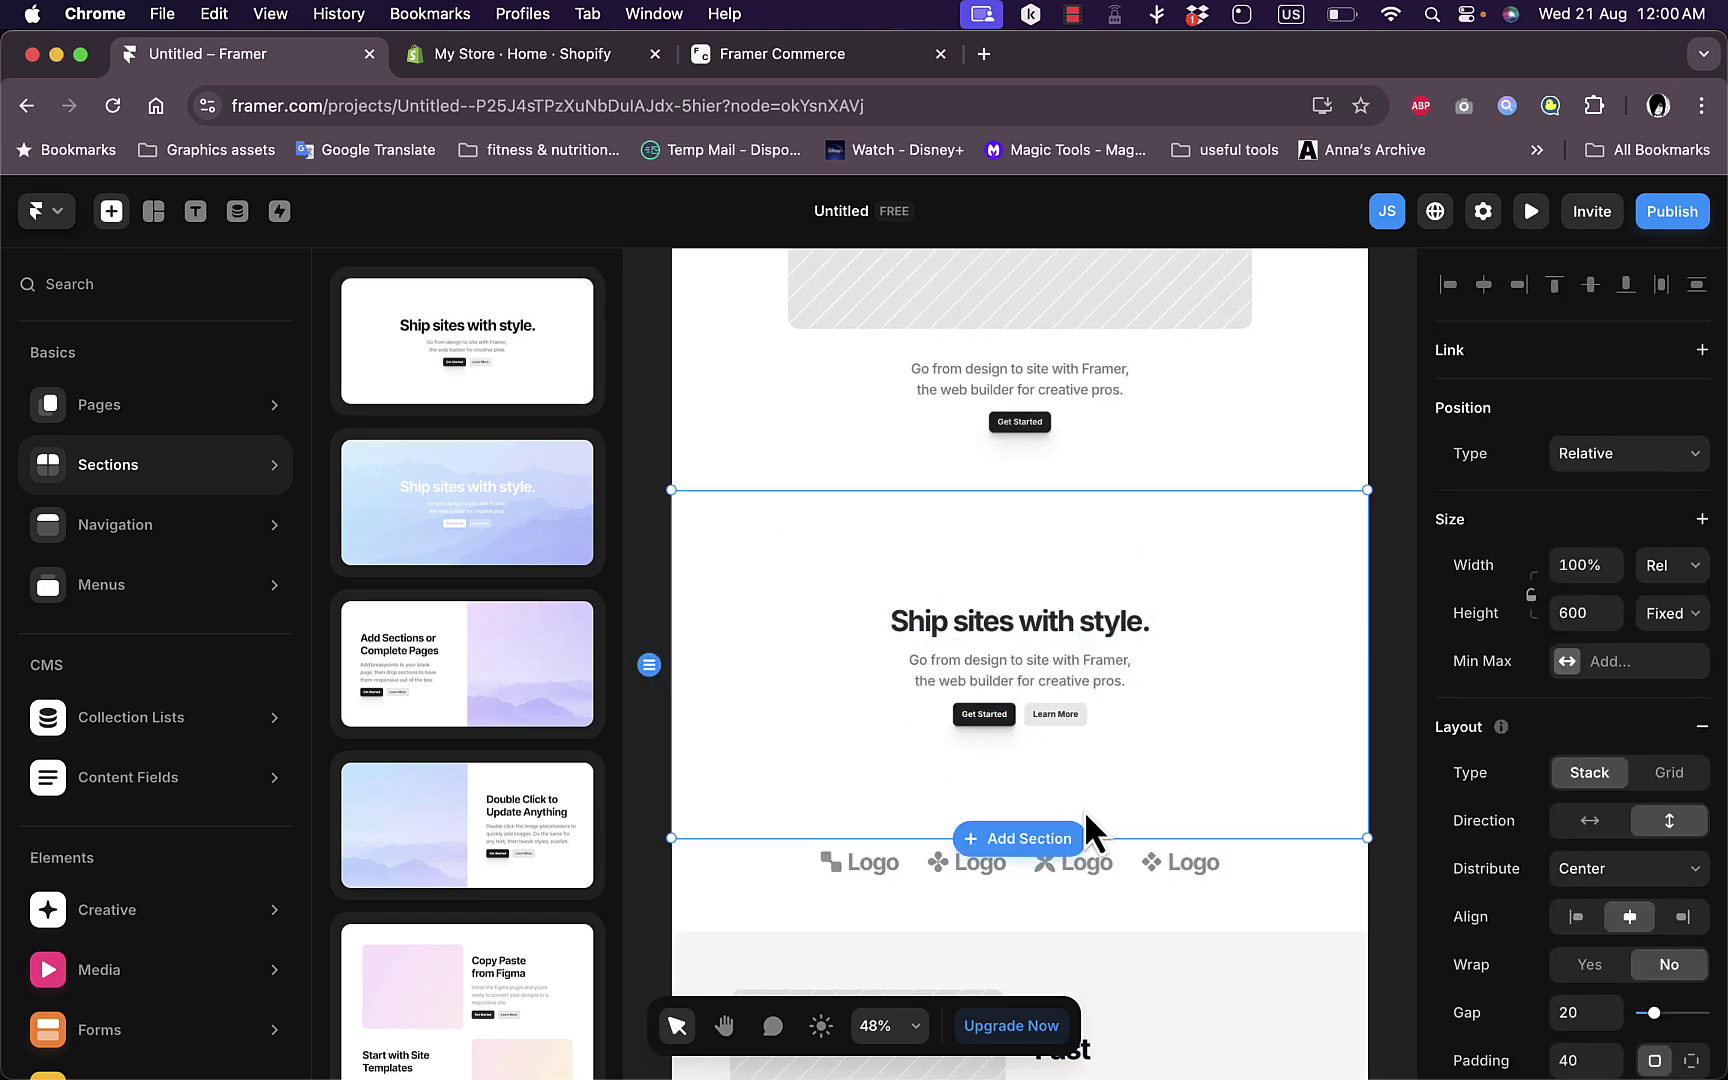
{"action": "left_click", "coordinate": [671, 390]}
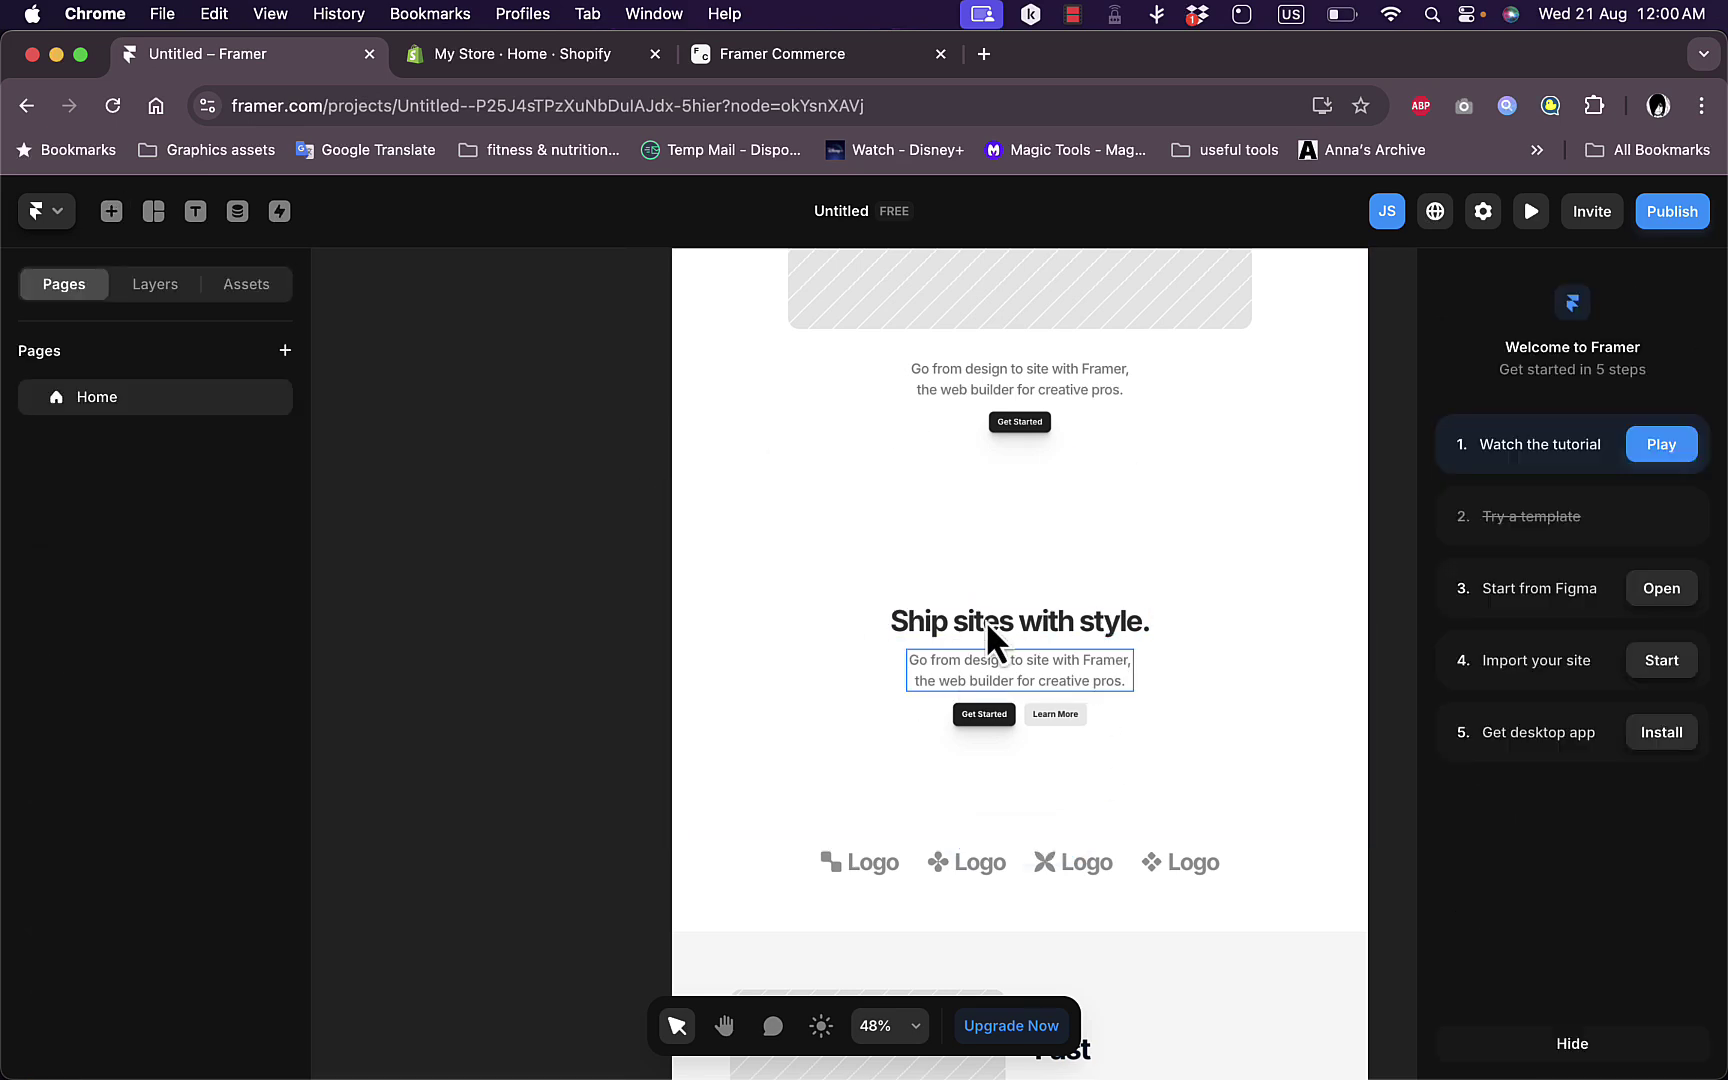
{"action": "left_click", "coordinate": [522, 76]}
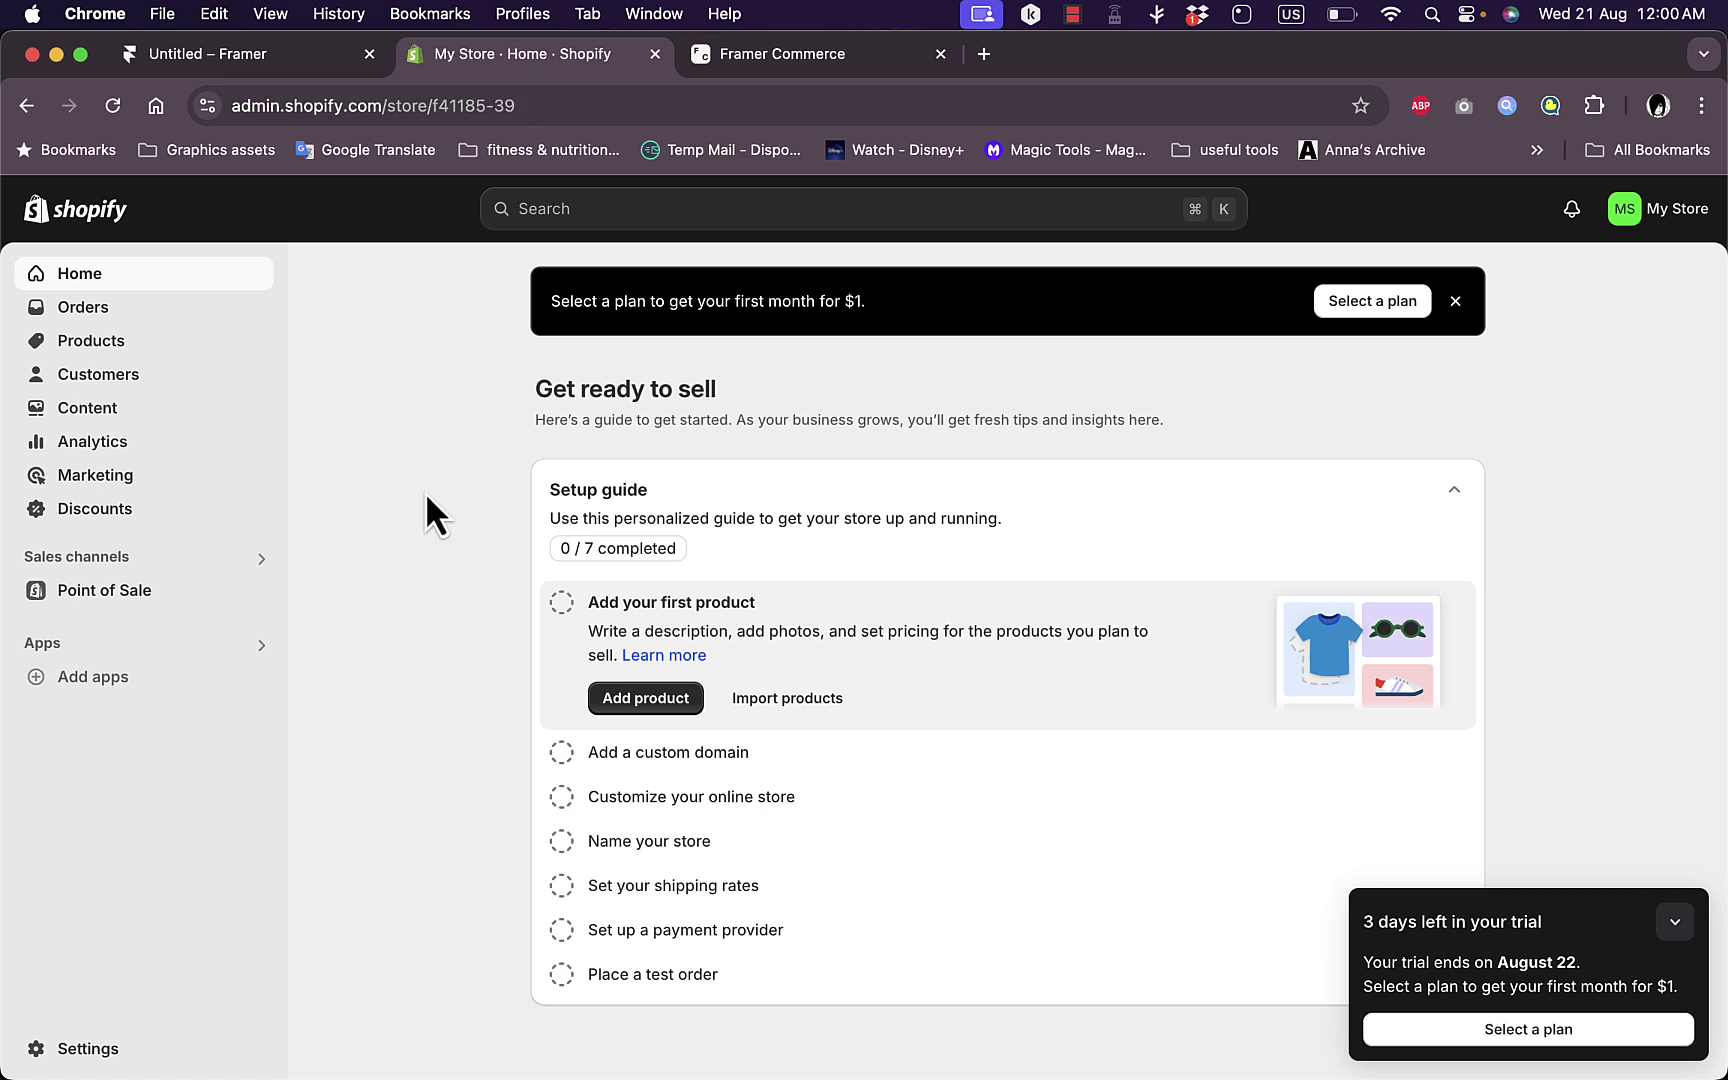
Search the Shopify App Store for 'framer', review the 52 results, then go to Framer Commerce
{"action": "left_click", "coordinate": [118, 684]}
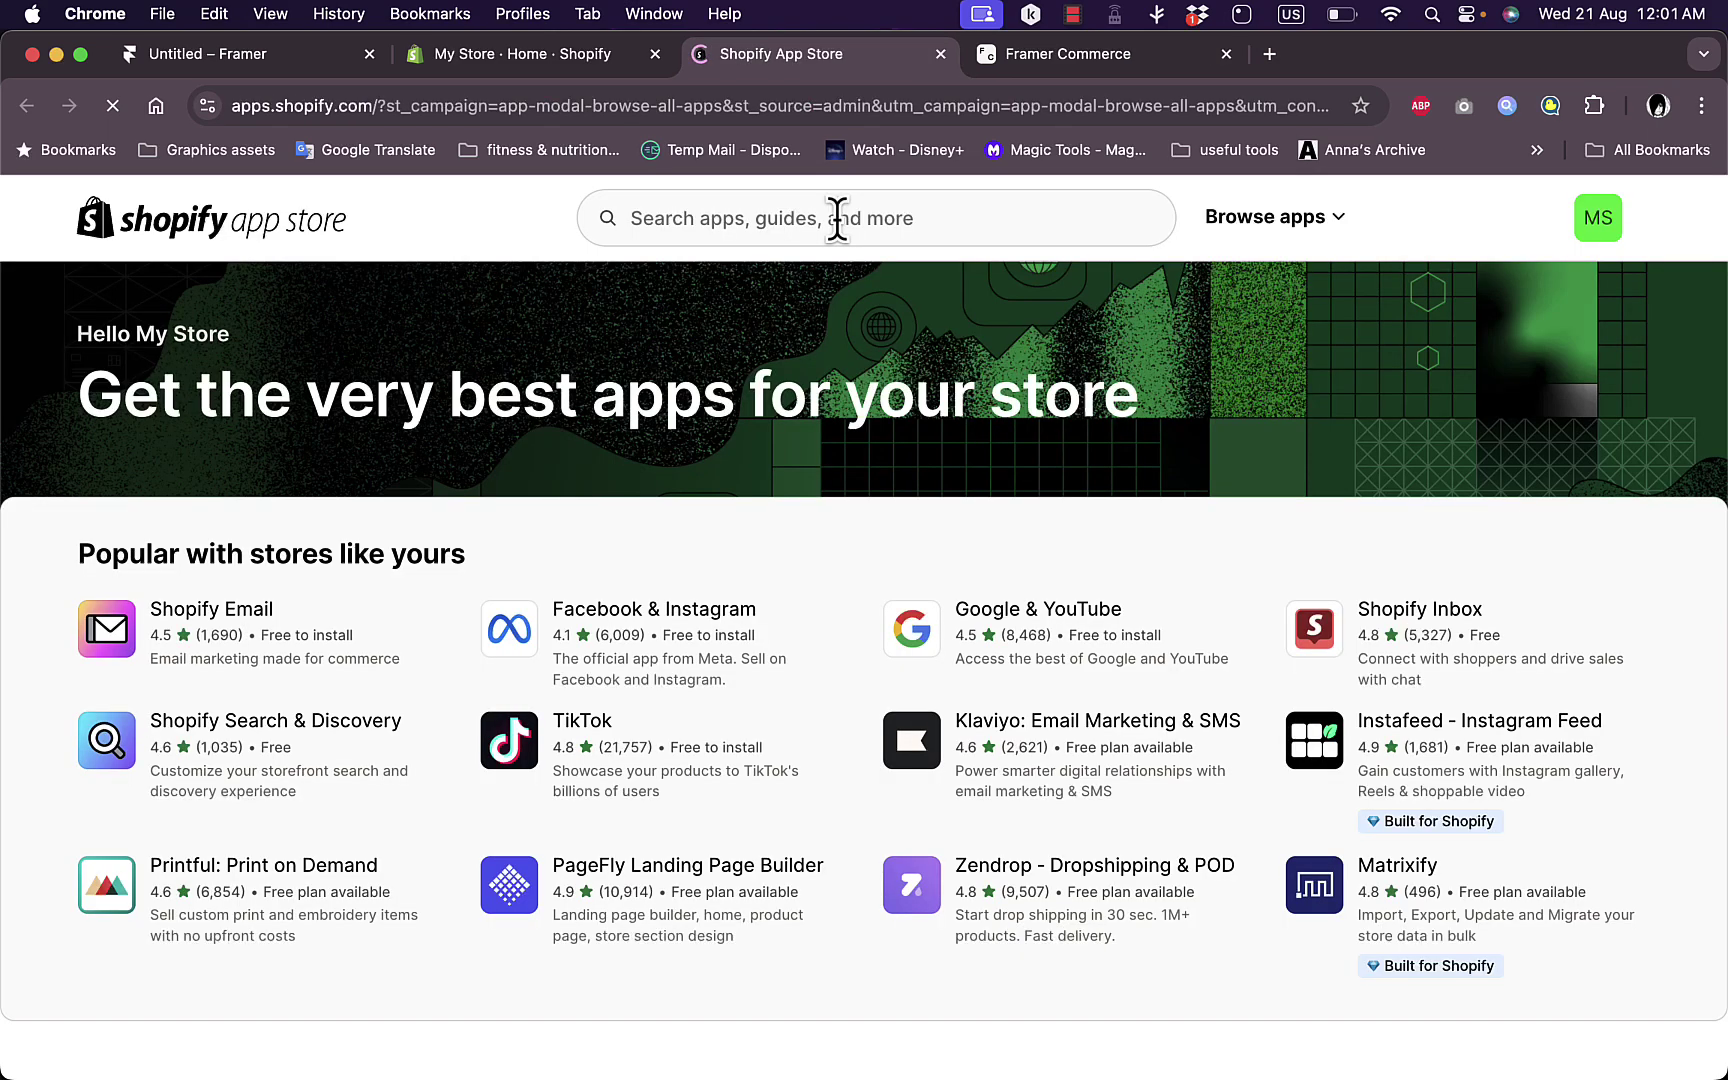
{"action": "left_click", "coordinate": [800, 222]}
{"action": "type", "text": "f"}
{"action": "left_click", "coordinate": [807, 220]}
{"action": "type", "text": "fram"}
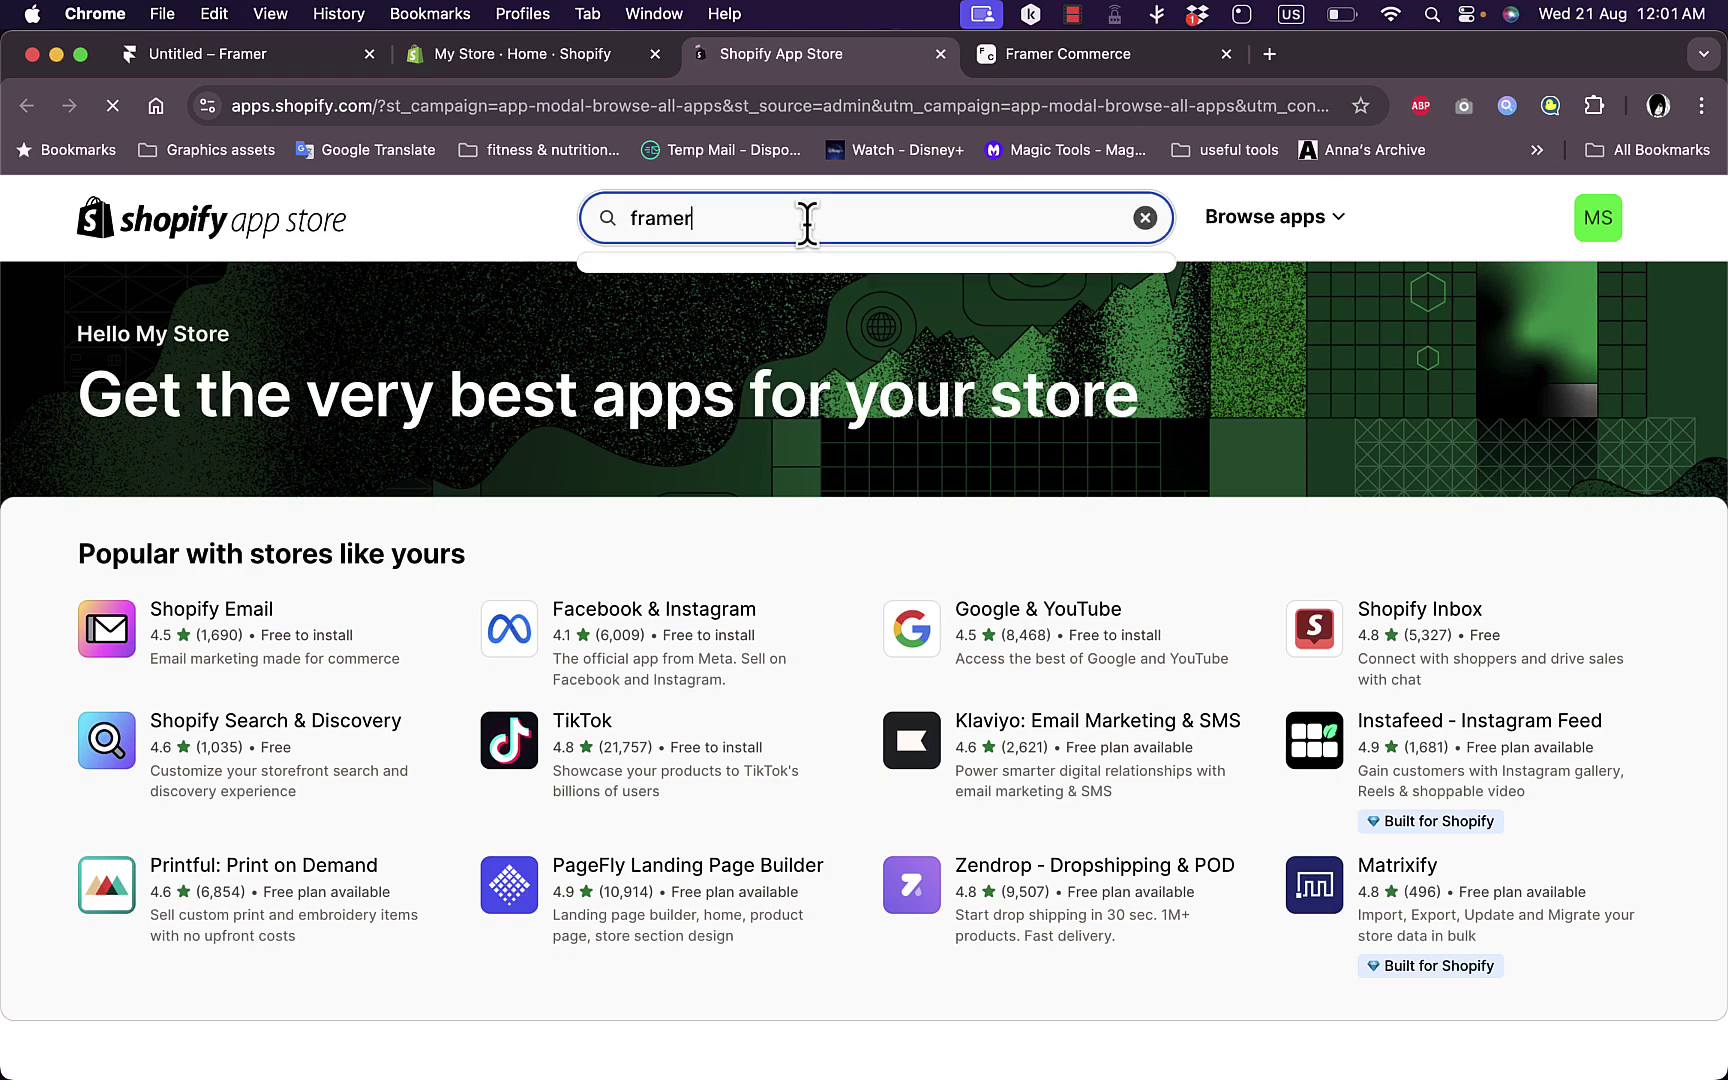
{"action": "key", "text": "Return"}
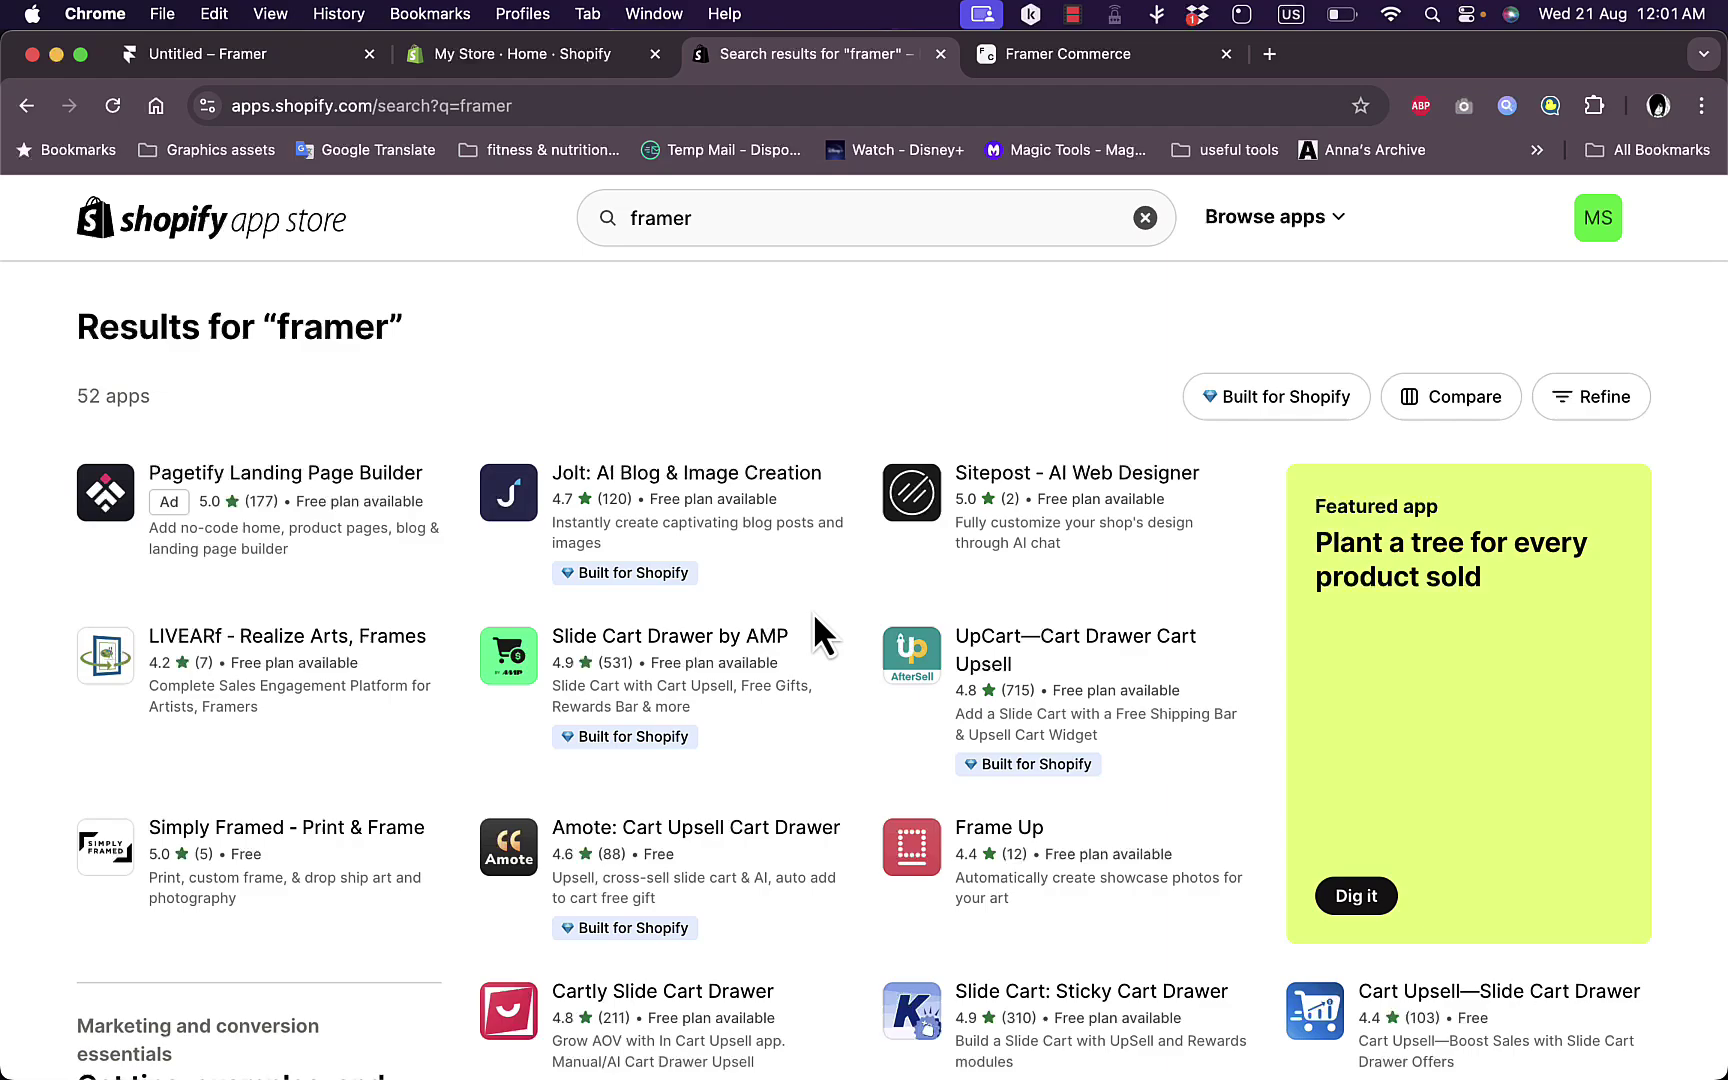
{"action": "scroll", "coordinate": [815, 625], "scroll_direction": "down", "scroll_amount": 5}
{"action": "scroll", "coordinate": [815, 622], "scroll_direction": "down", "scroll_amount": 5}
{"action": "scroll", "coordinate": [822, 625], "scroll_direction": "up", "scroll_amount": 3}
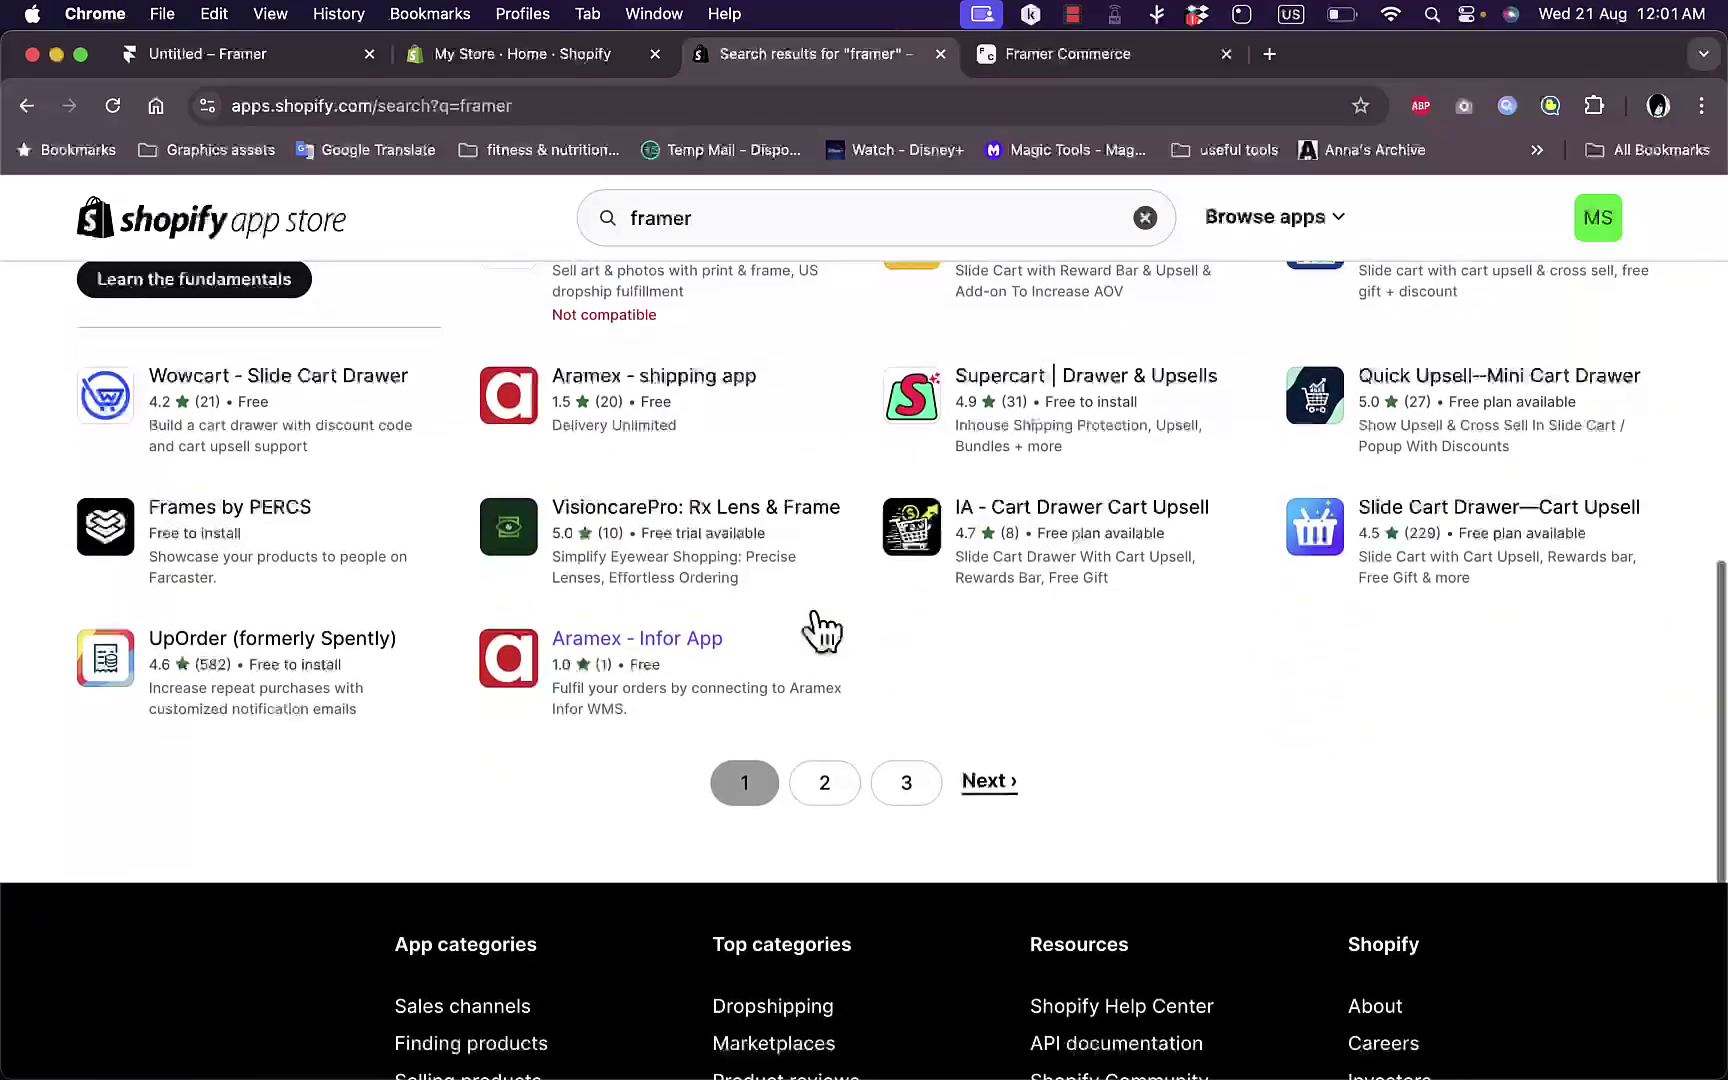
{"action": "scroll", "coordinate": [820, 628], "scroll_direction": "up", "scroll_amount": 7}
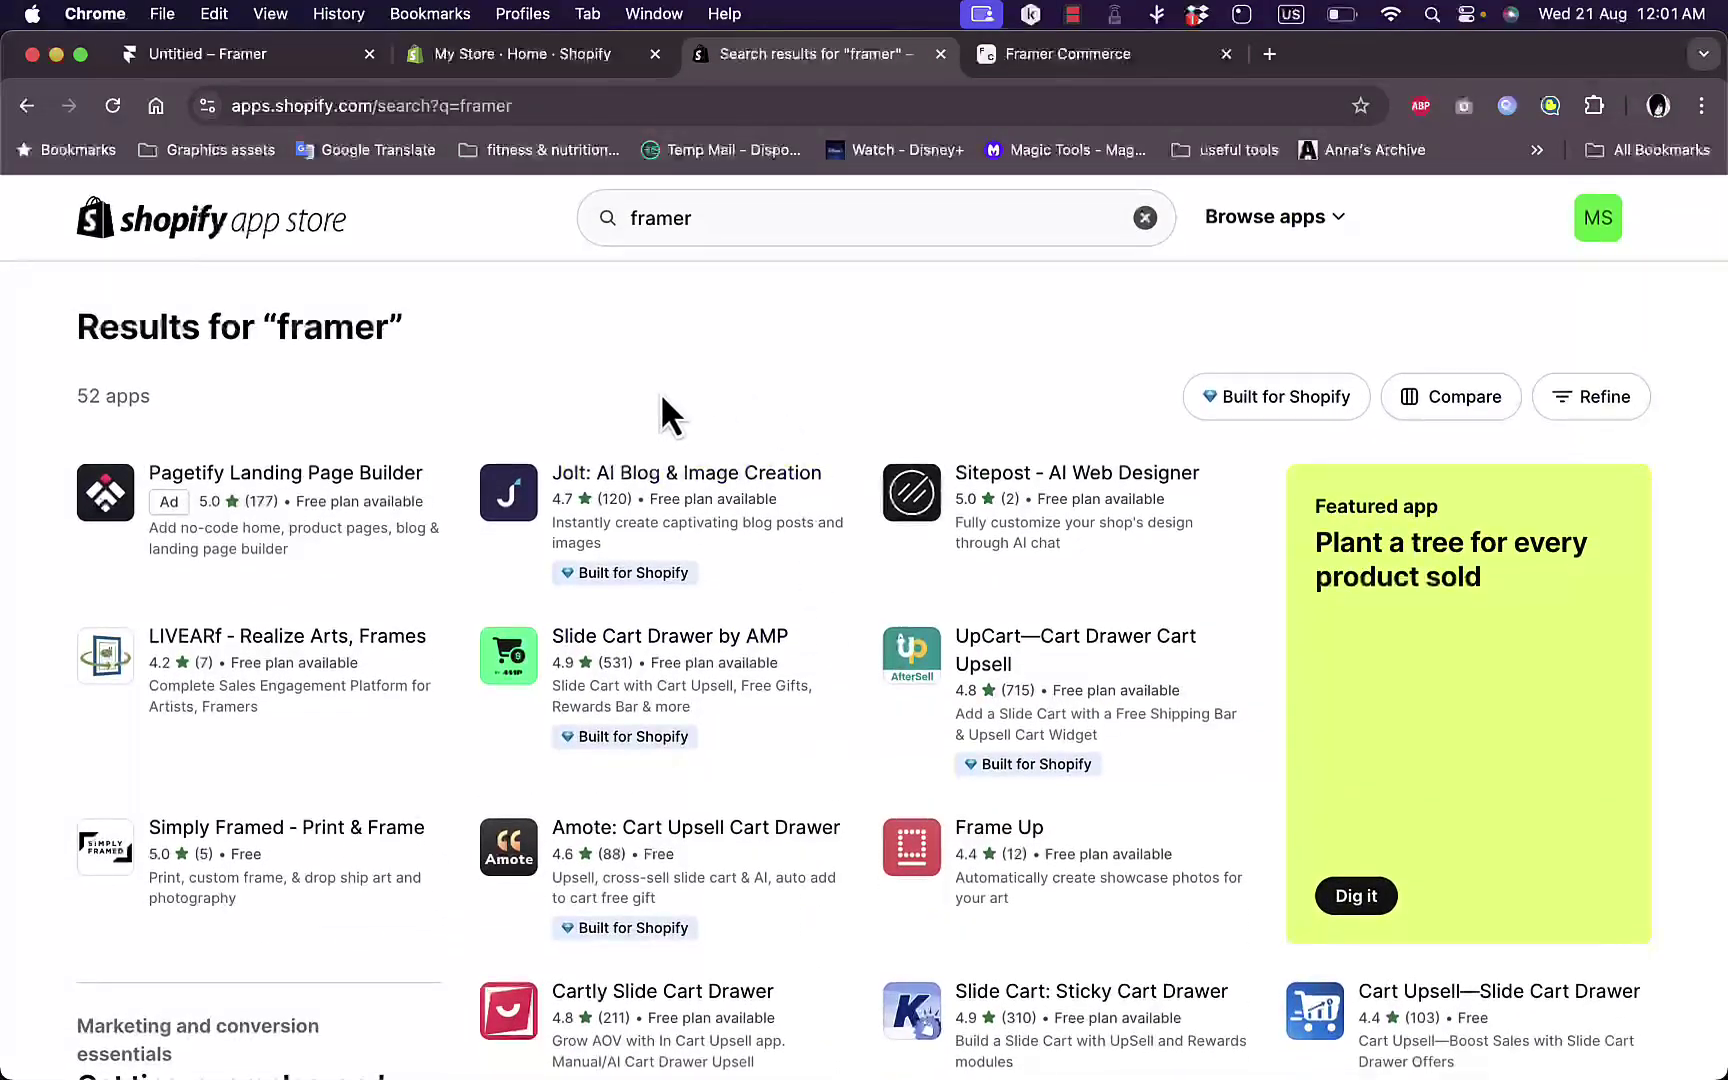
{"action": "left_click", "coordinate": [1116, 52]}
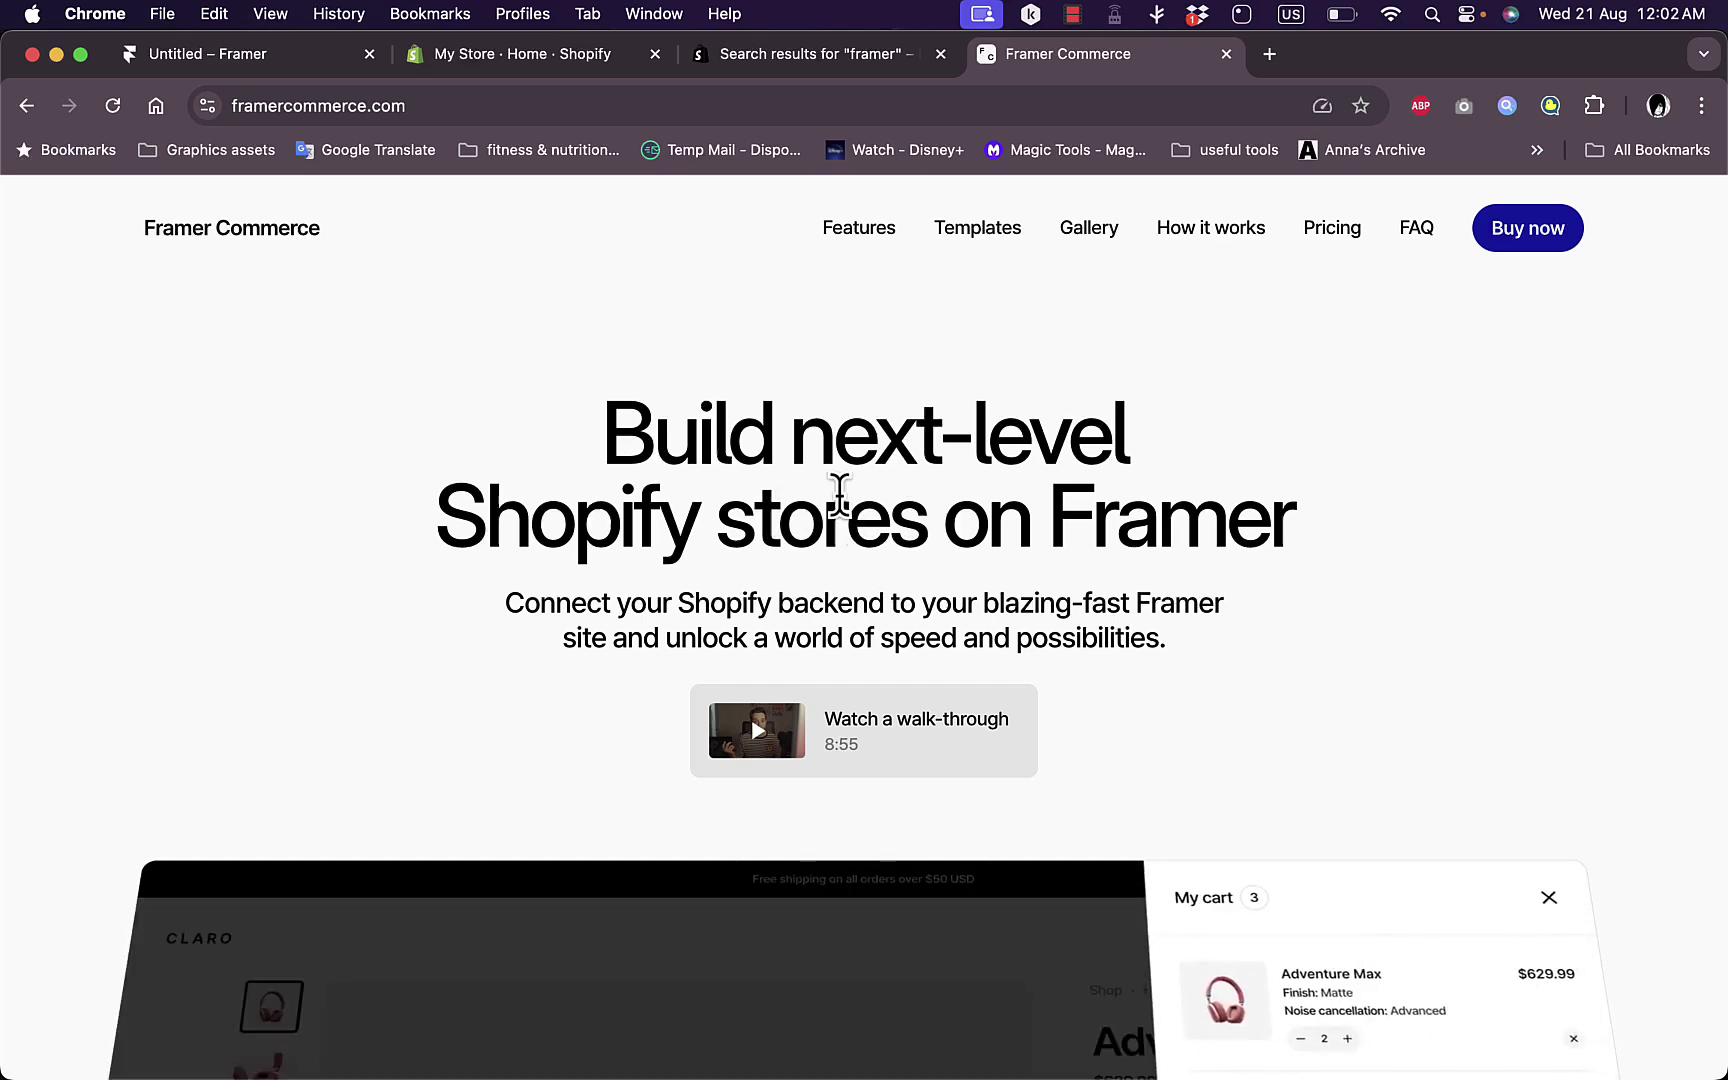
Scroll the Framer Commerce homepage and jump to its pricing: DIY $149 to All-access $999
{"action": "scroll", "coordinate": [878, 505], "scroll_direction": "down", "scroll_amount": 2}
{"action": "scroll", "coordinate": [878, 505], "scroll_direction": "down", "scroll_amount": 10}
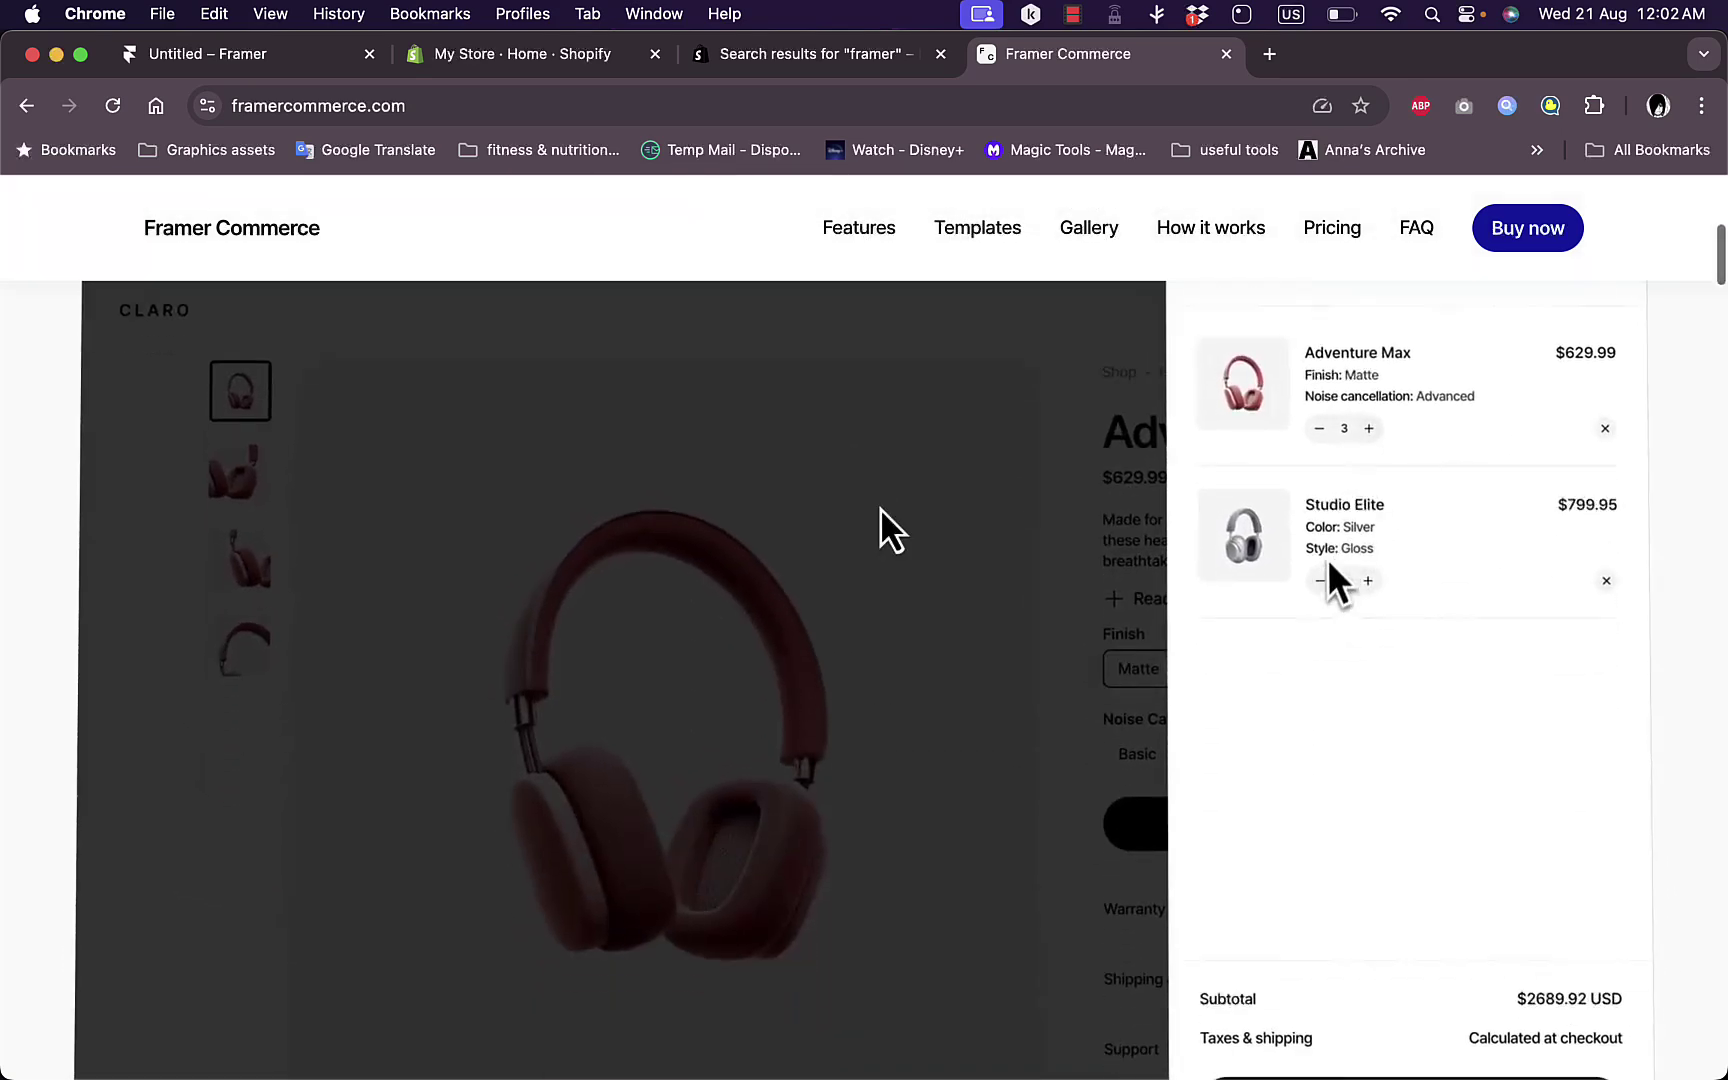
{"action": "scroll", "coordinate": [880, 509], "scroll_direction": "down", "scroll_amount": 3}
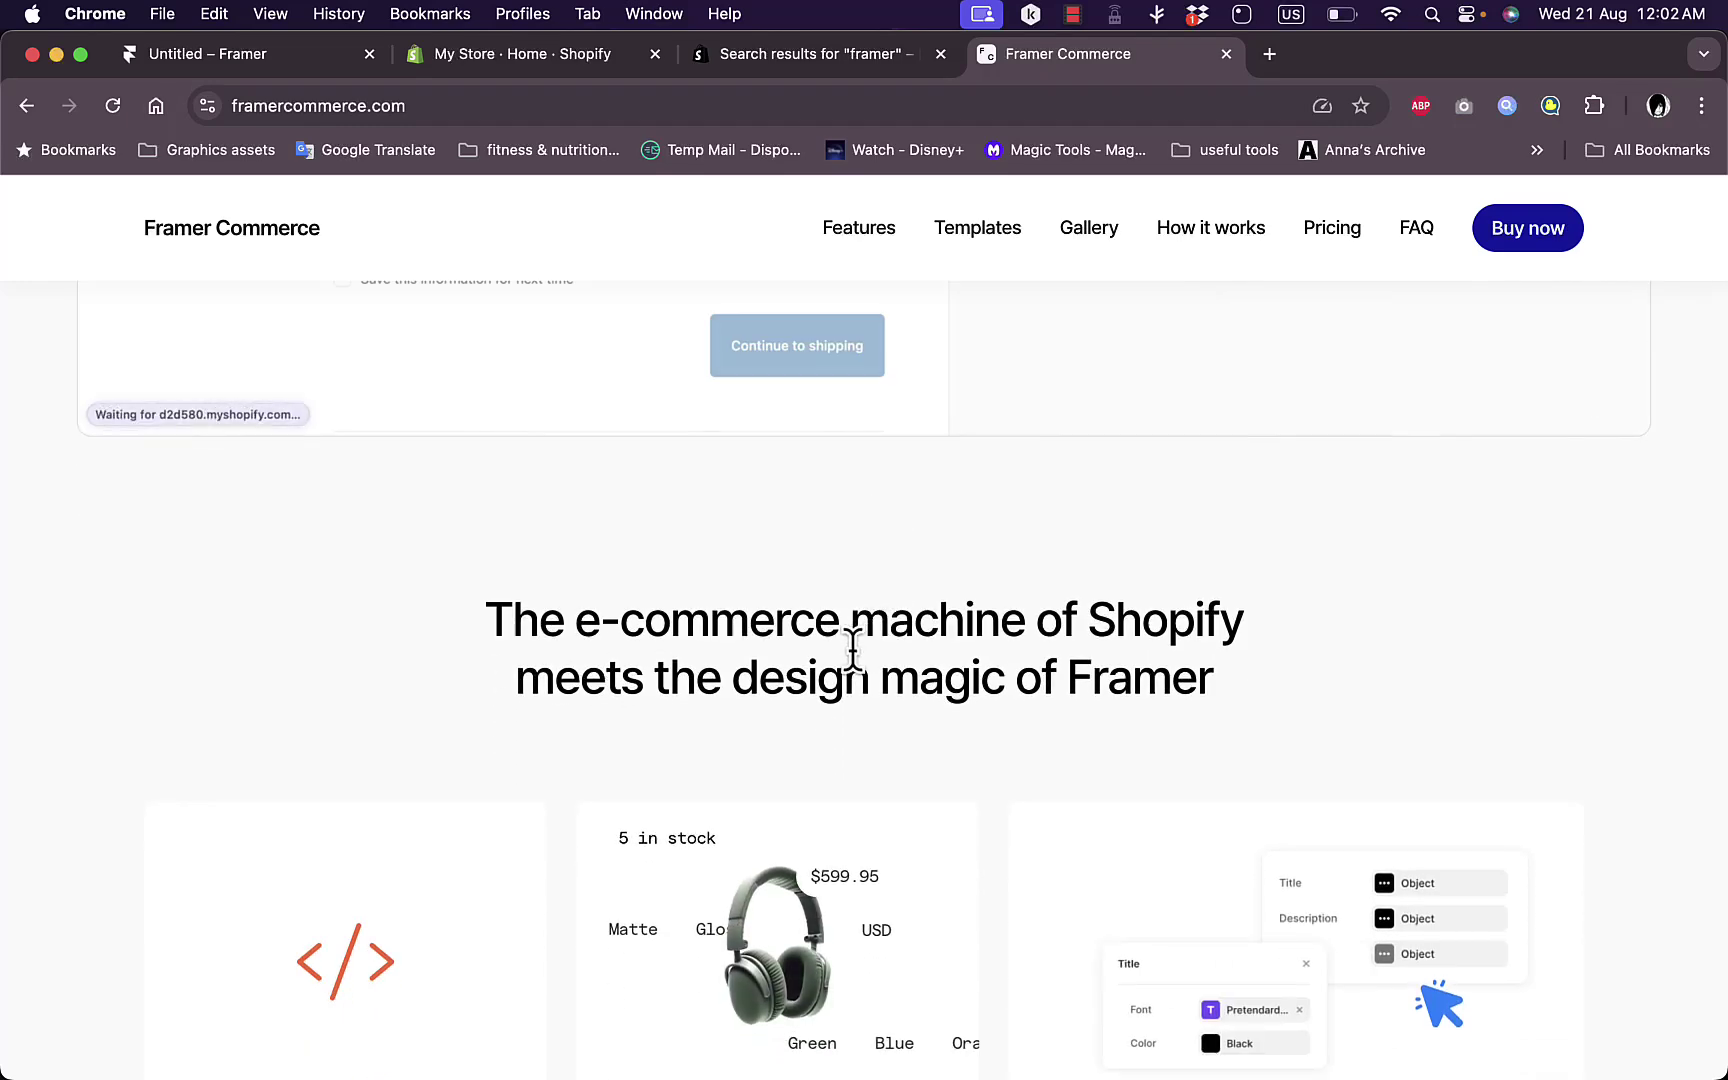
{"action": "scroll", "coordinate": [855, 653], "scroll_direction": "down", "scroll_amount": 7}
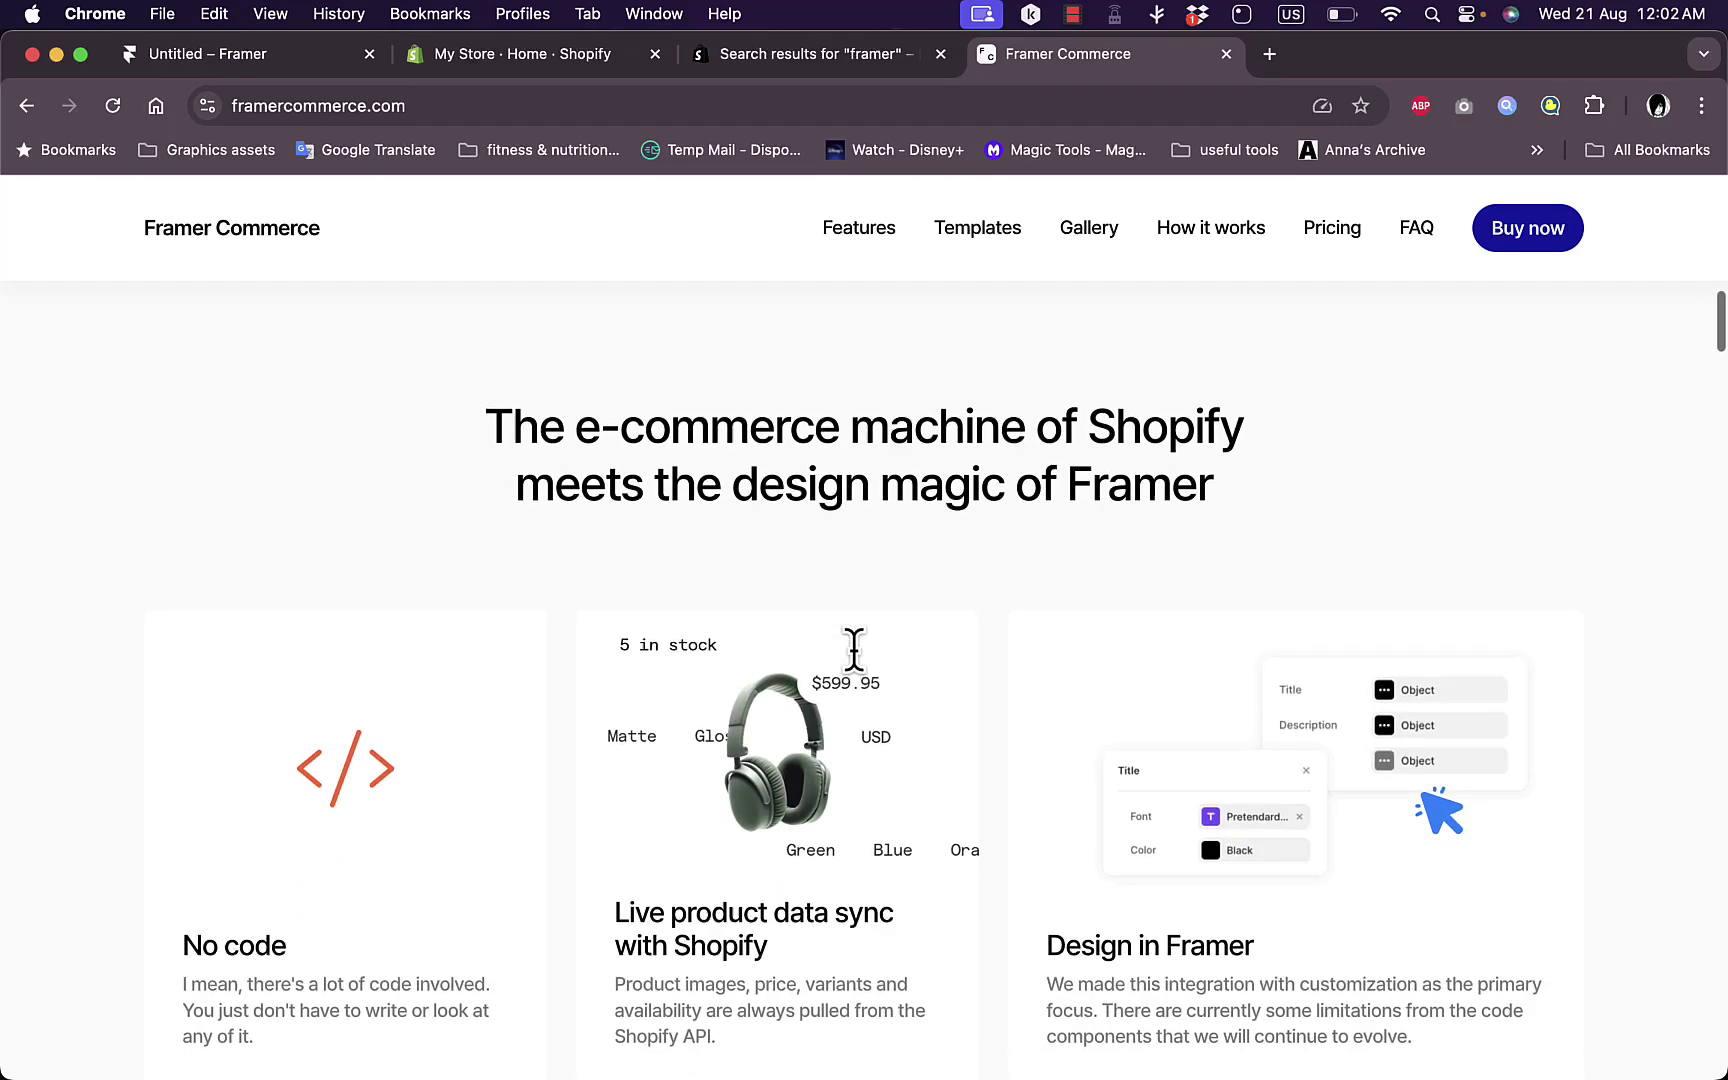
{"action": "scroll", "coordinate": [855, 653], "scroll_direction": "down", "scroll_amount": 10}
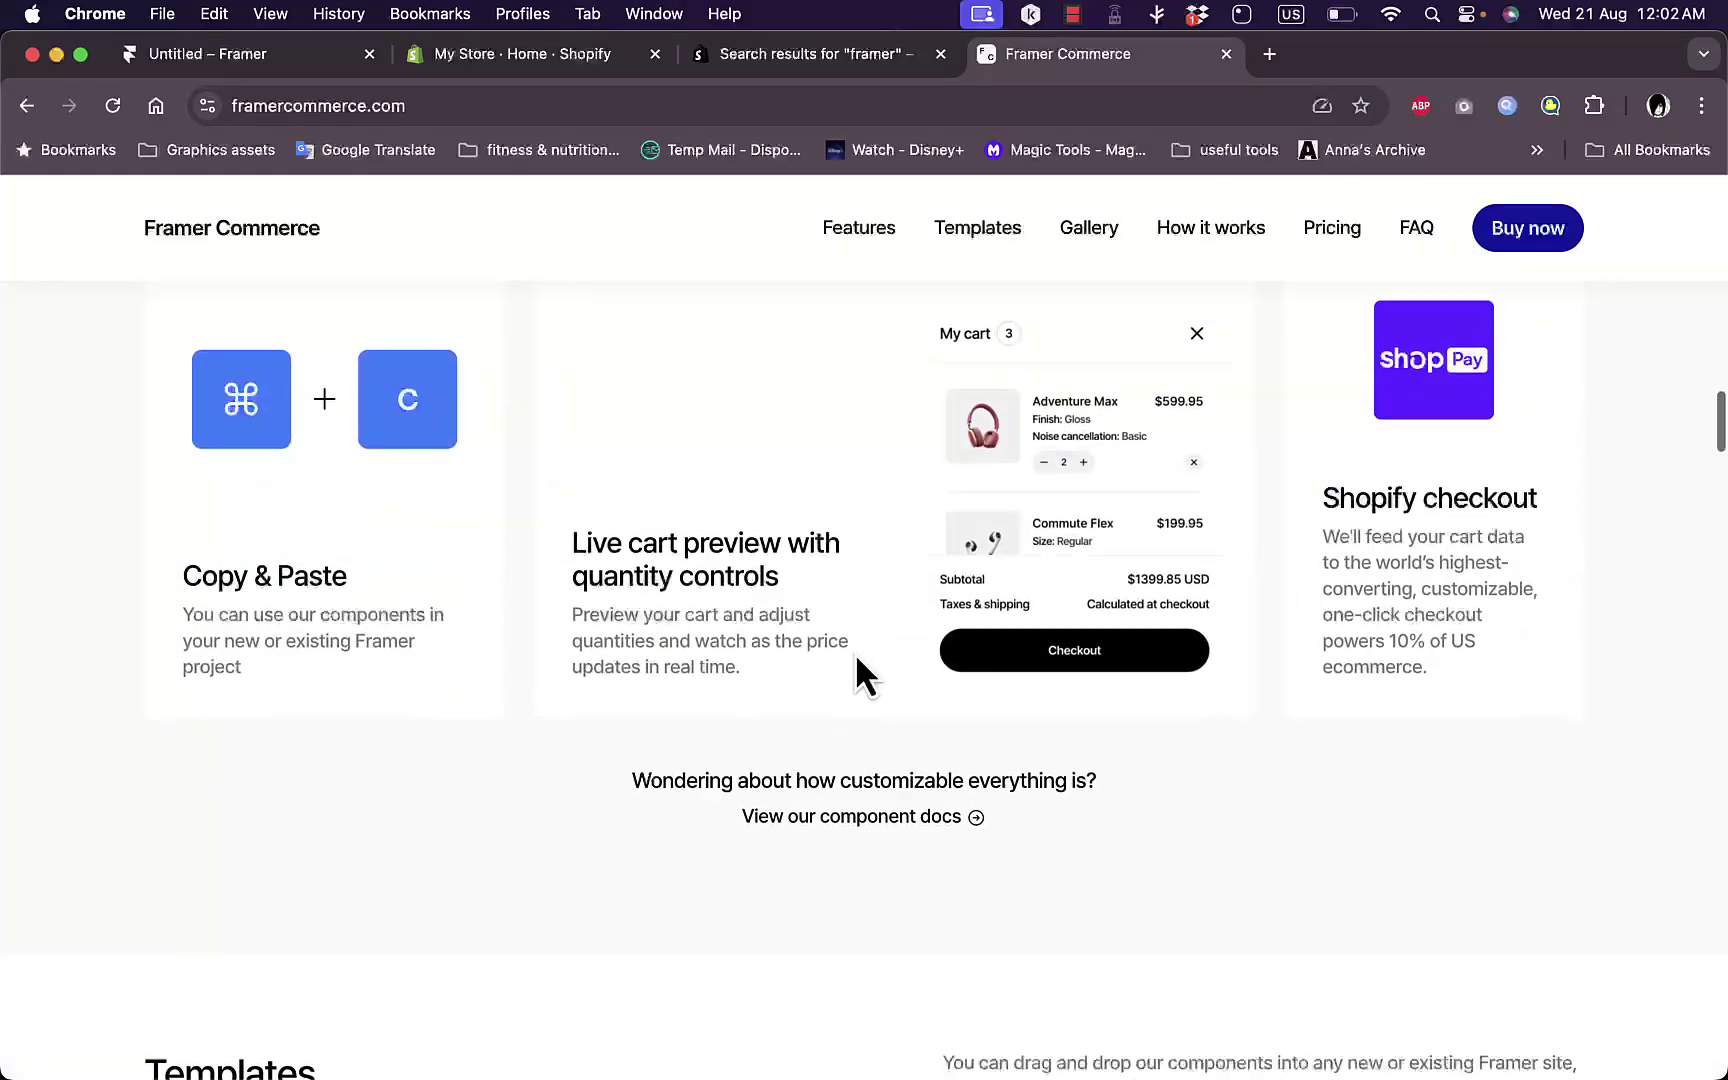
{"action": "scroll", "coordinate": [855, 652], "scroll_direction": "up", "scroll_amount": 20}
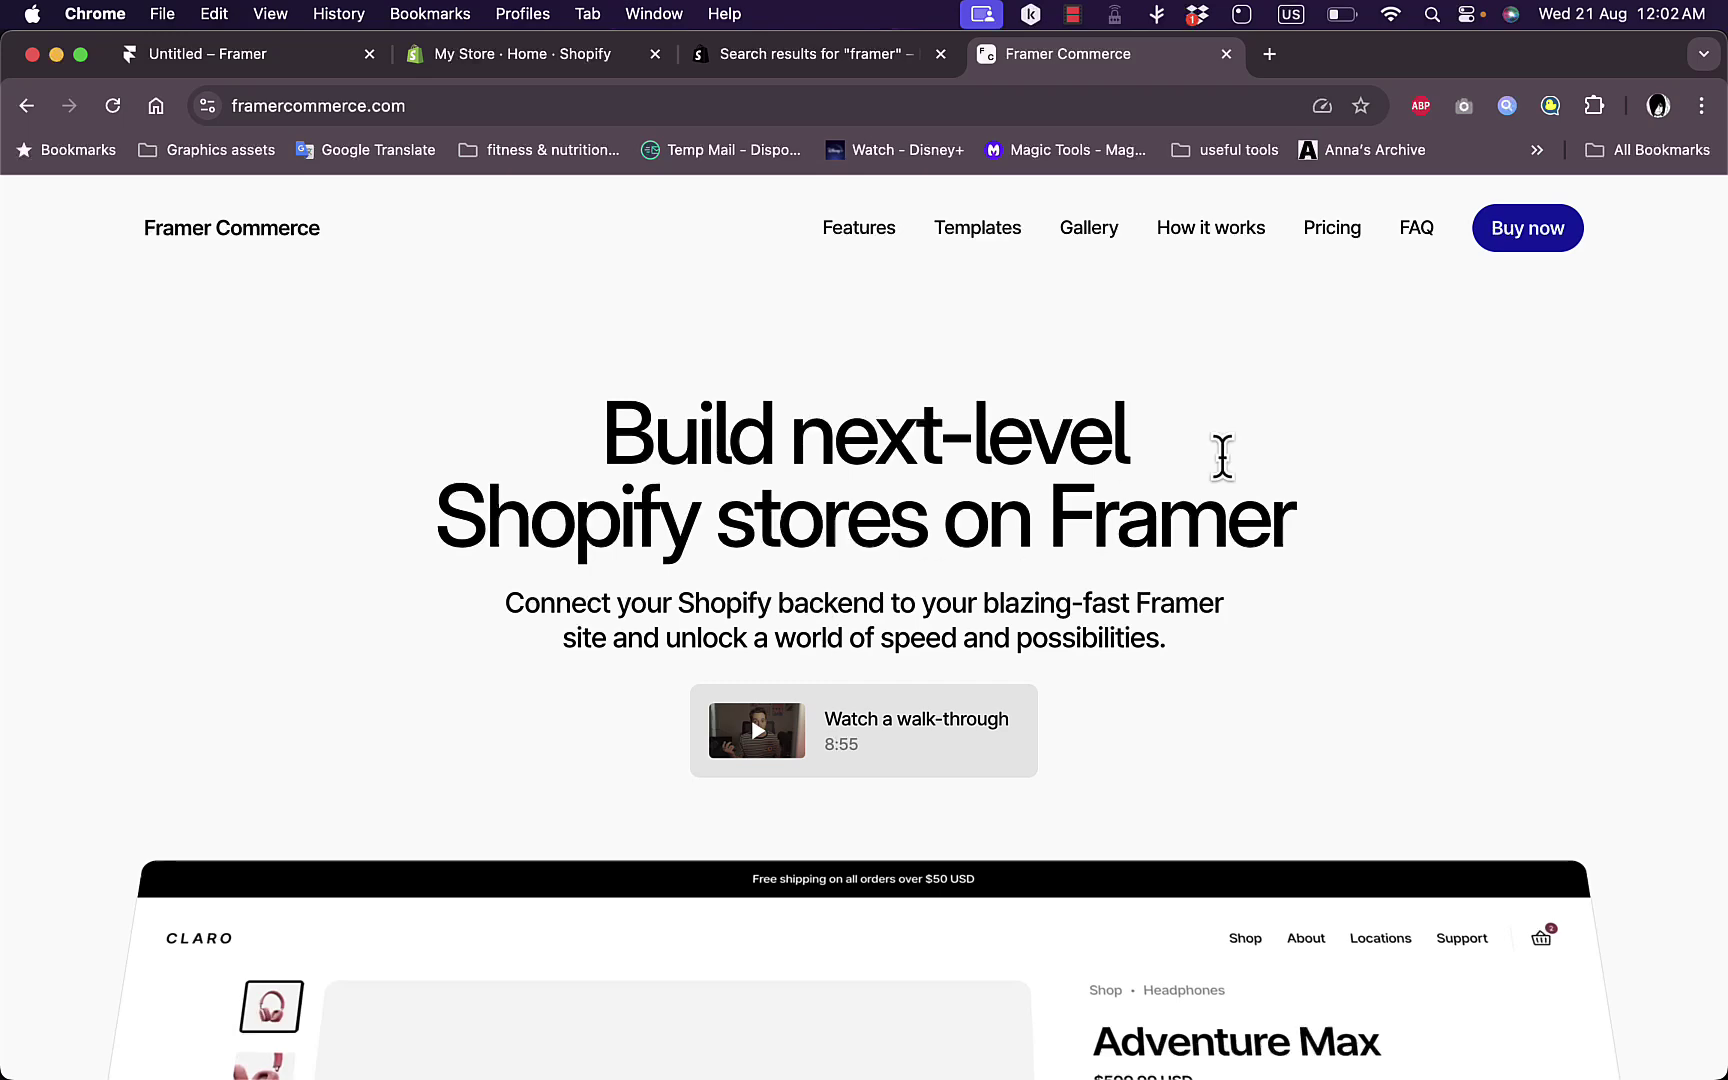
{"action": "left_click", "coordinate": [1540, 238]}
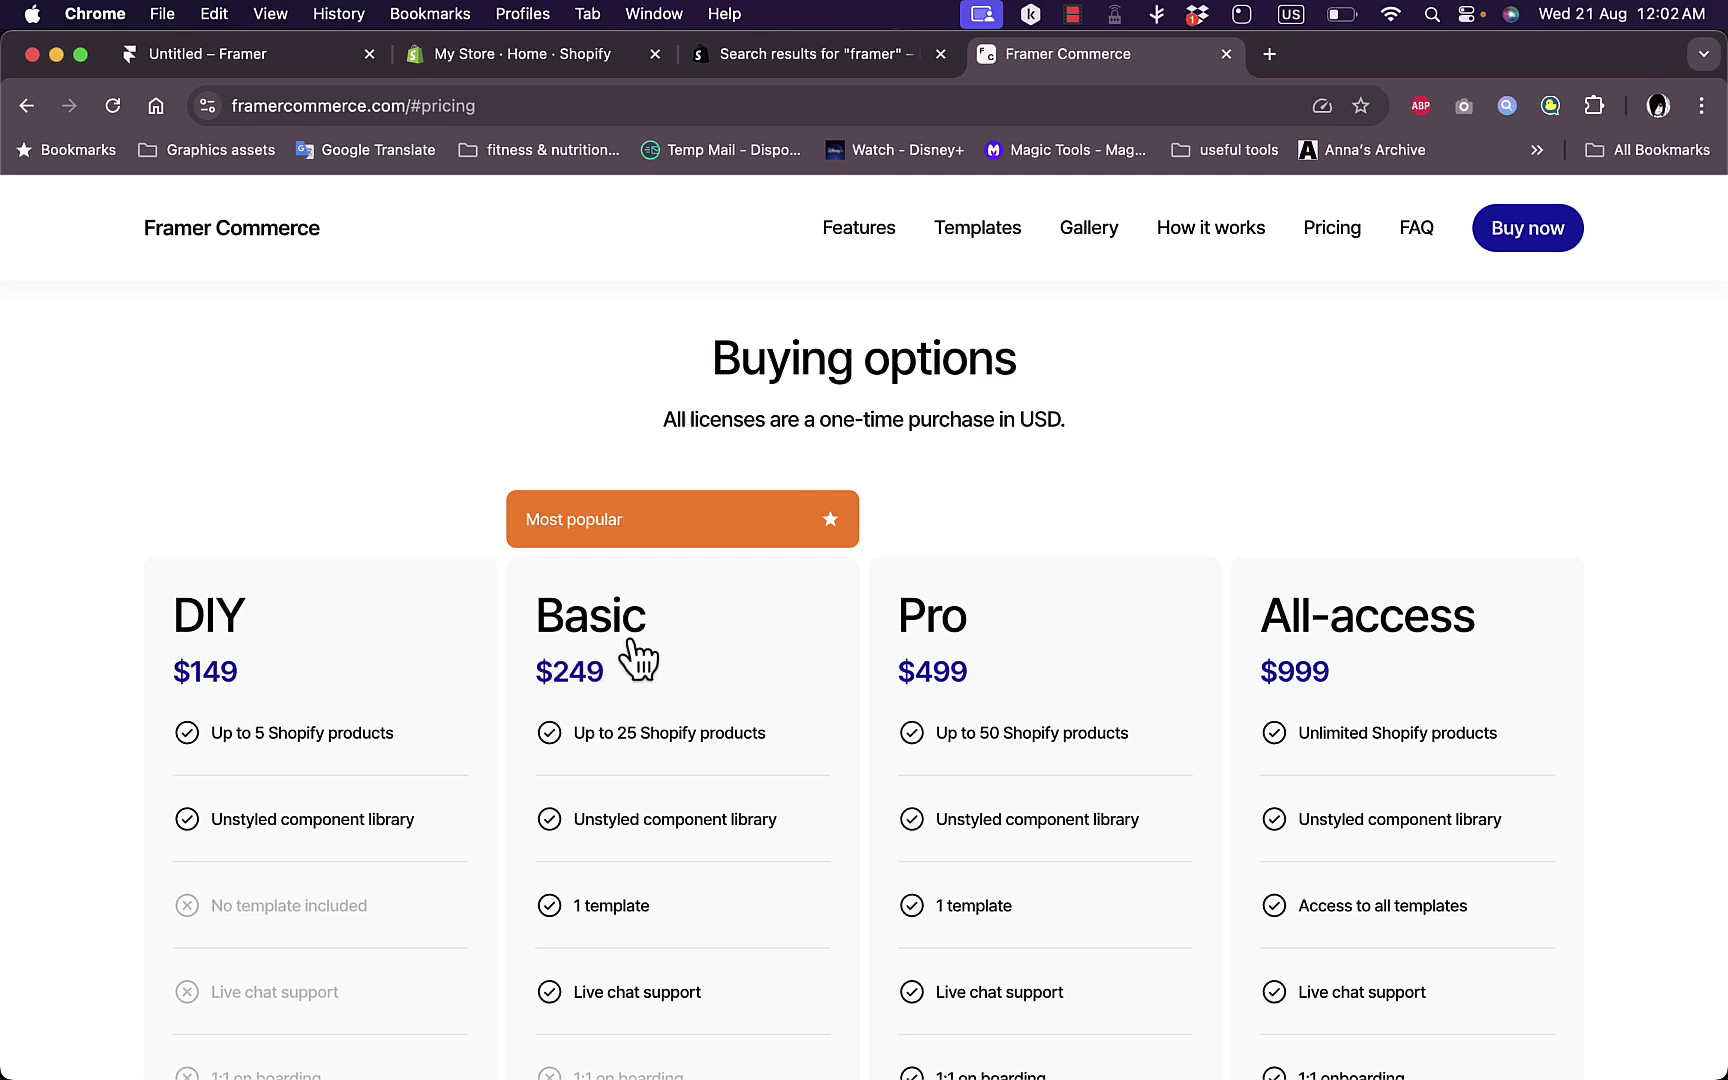
{"action": "scroll", "coordinate": [922, 672], "scroll_direction": "down", "scroll_amount": 3}
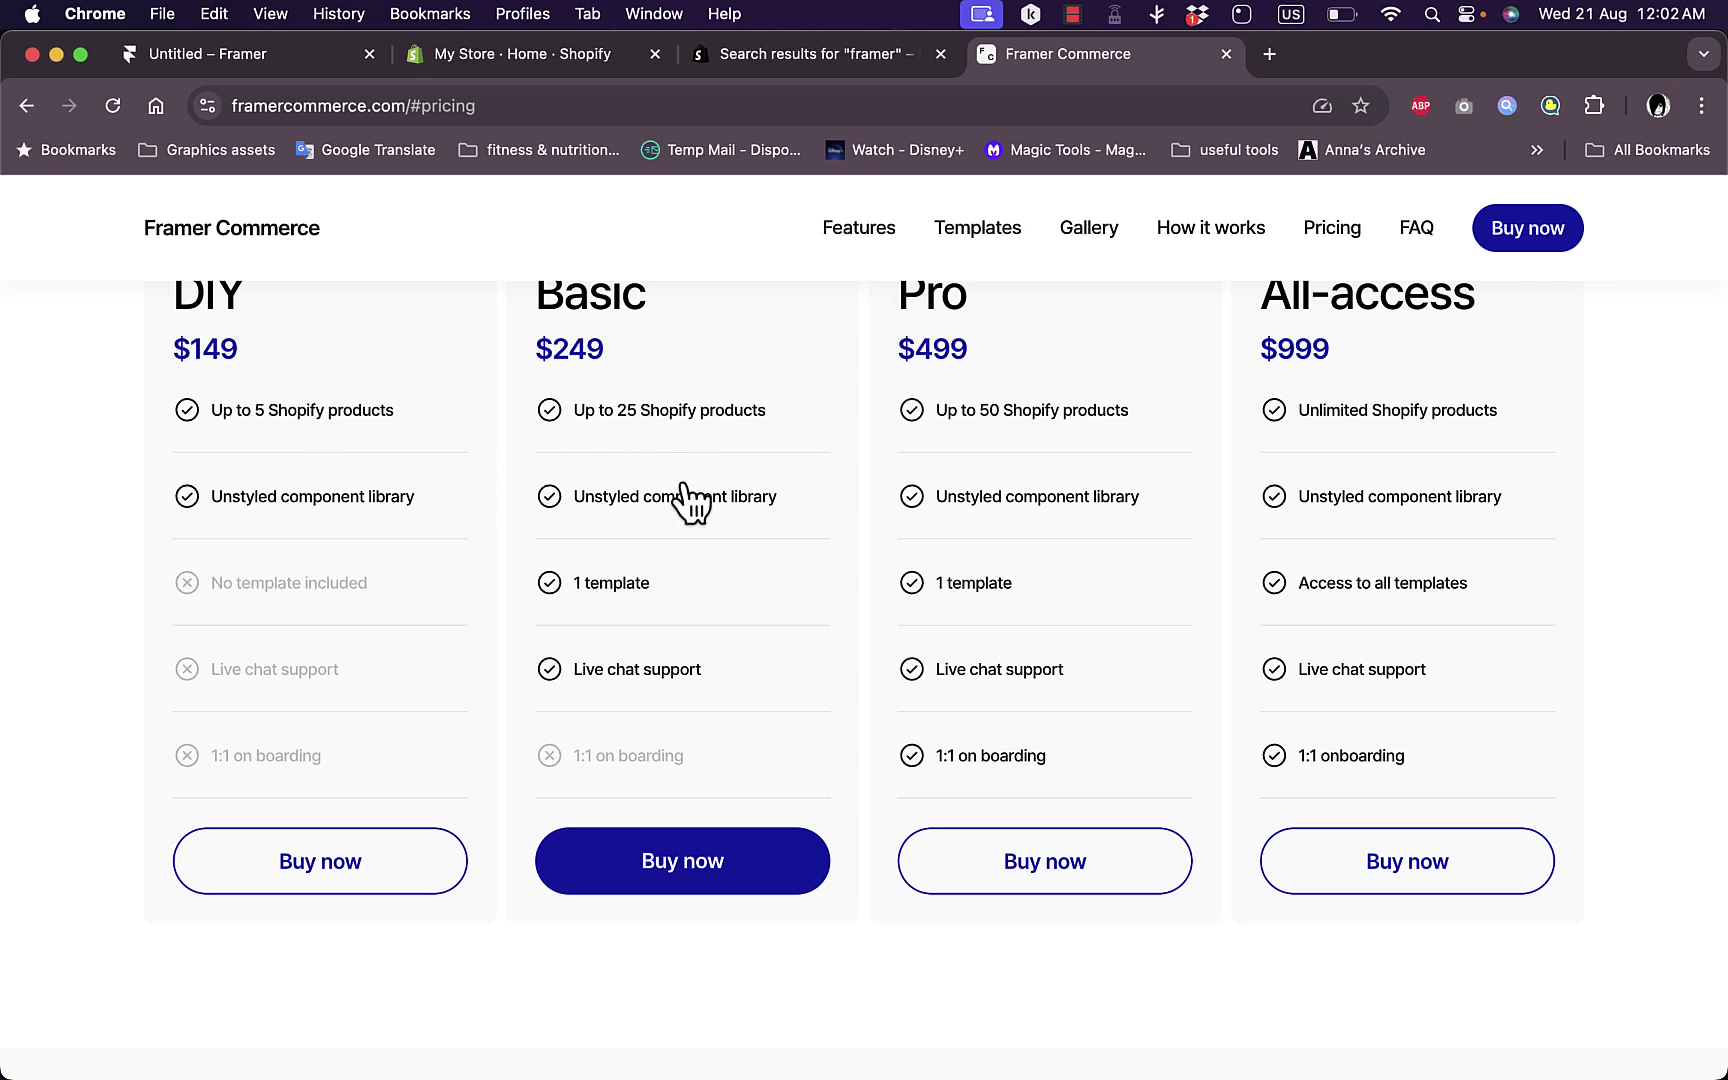
{"action": "scroll", "coordinate": [698, 570], "scroll_direction": "down", "scroll_amount": 1}
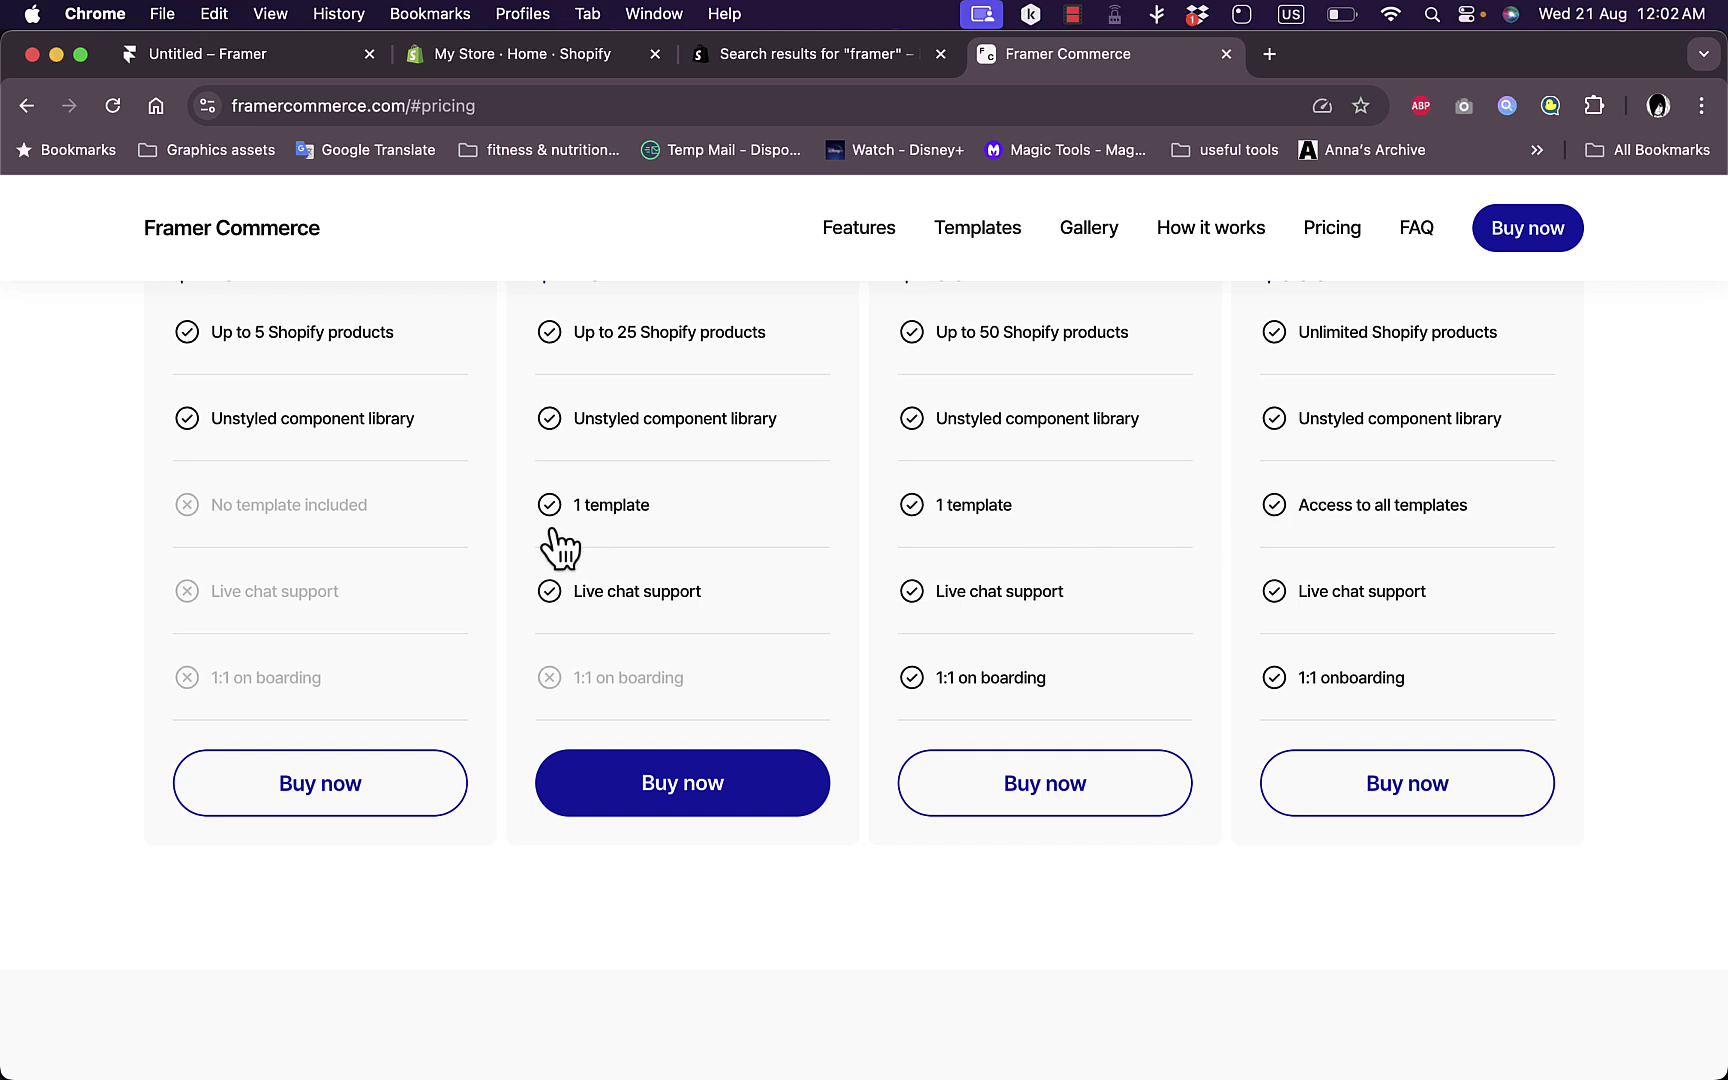
{"action": "scroll", "coordinate": [559, 548], "scroll_direction": "up", "scroll_amount": 2}
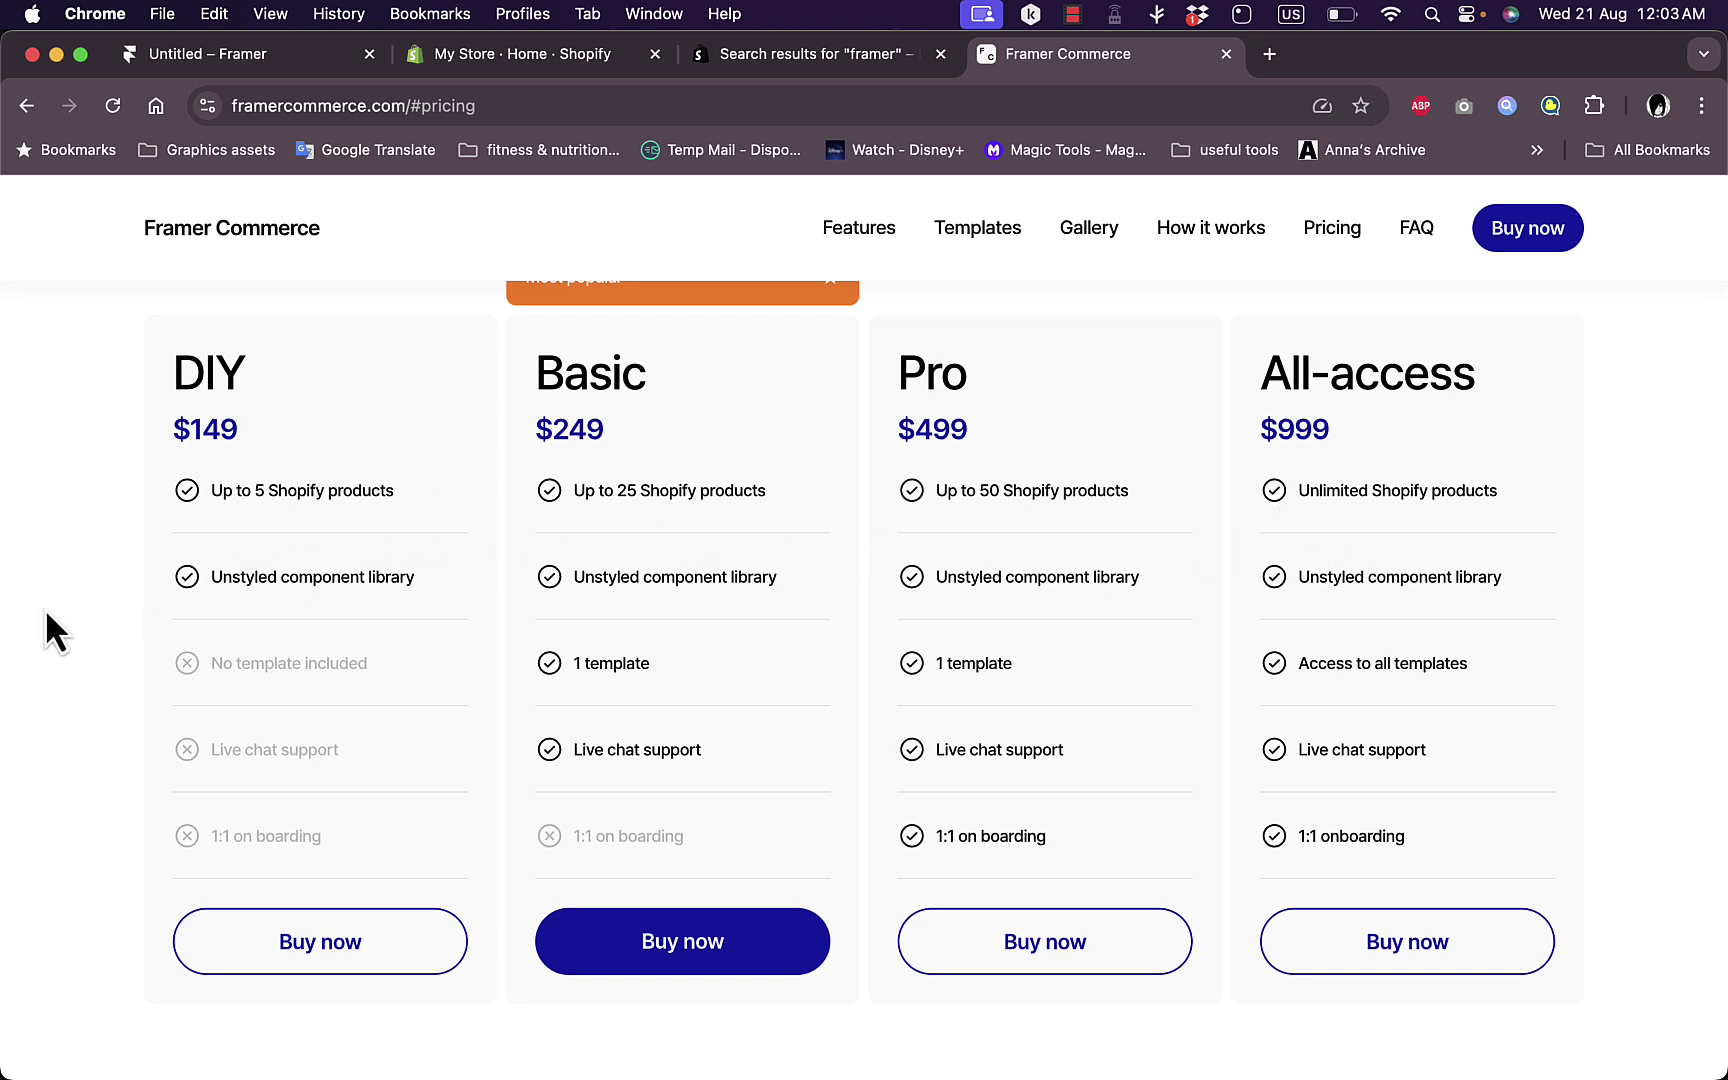
{"action": "scroll", "coordinate": [322, 730], "scroll_direction": "up", "scroll_amount": 2}
{"action": "scroll", "coordinate": [322, 730], "scroll_direction": "down", "scroll_amount": 2}
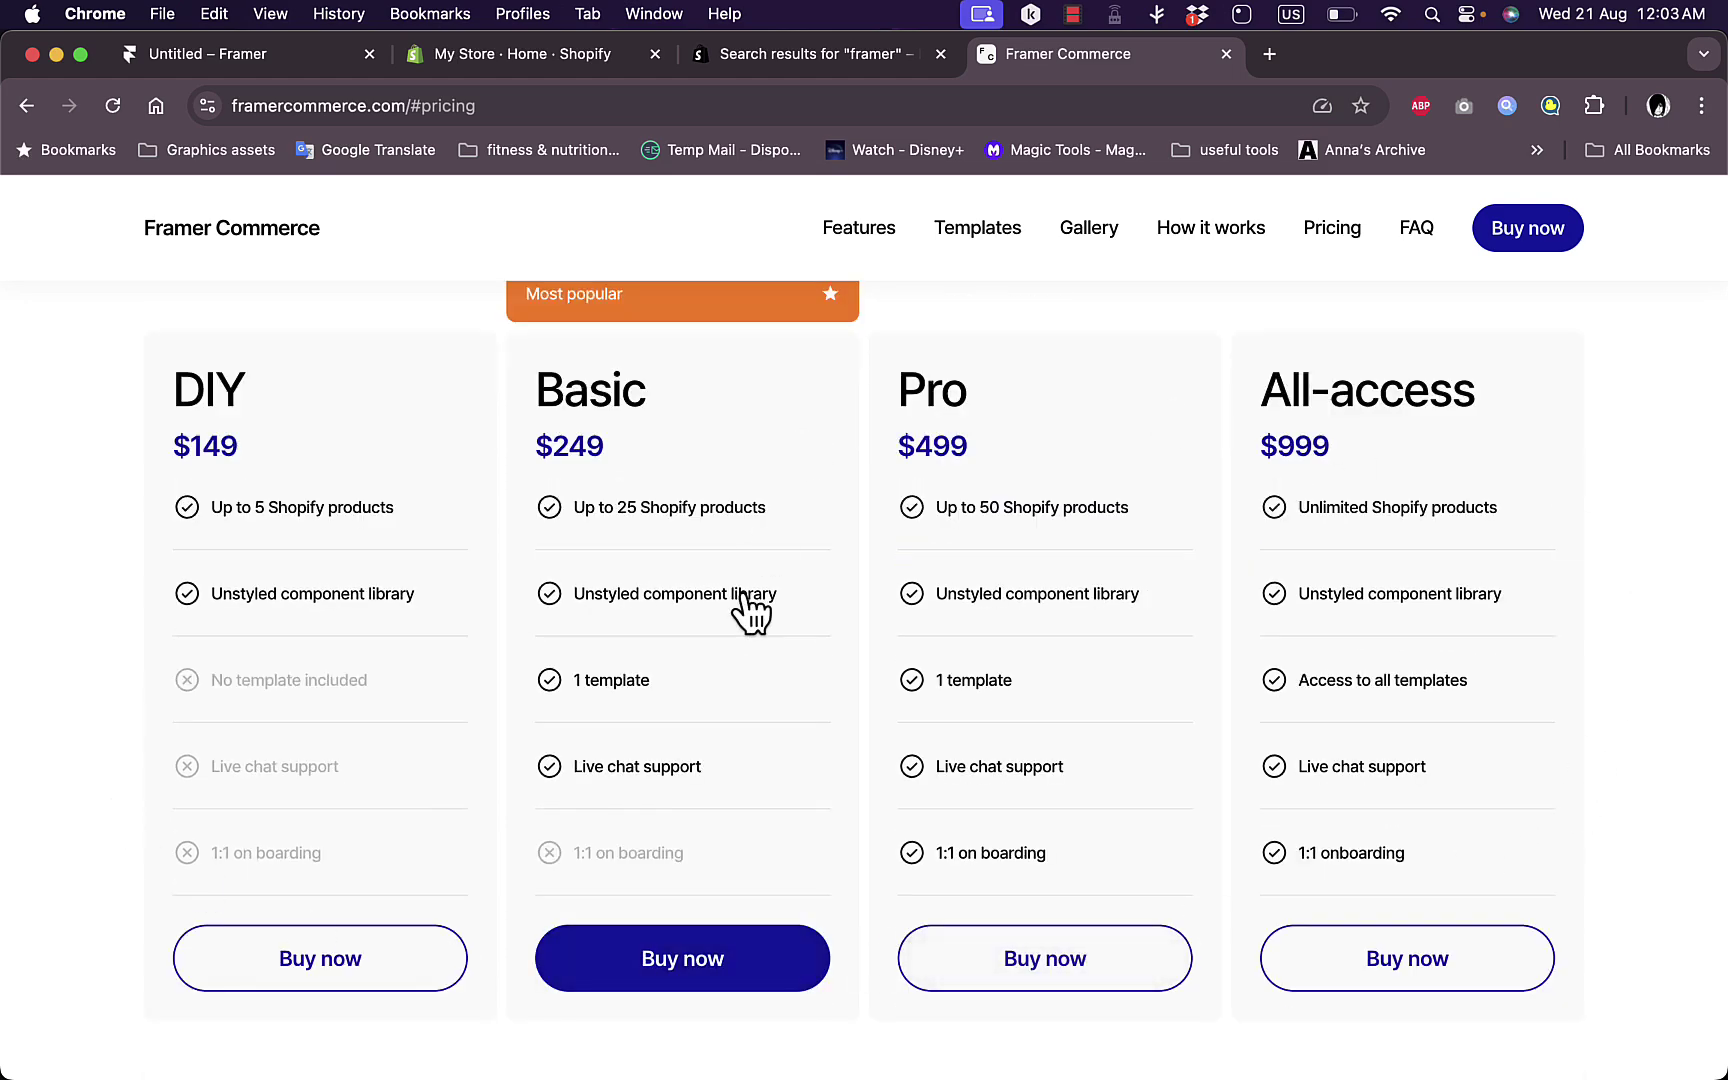
{"action": "scroll", "coordinate": [845, 480], "scroll_direction": "up", "scroll_amount": 2}
{"action": "scroll", "coordinate": [845, 480], "scroll_direction": "down", "scroll_amount": 15}
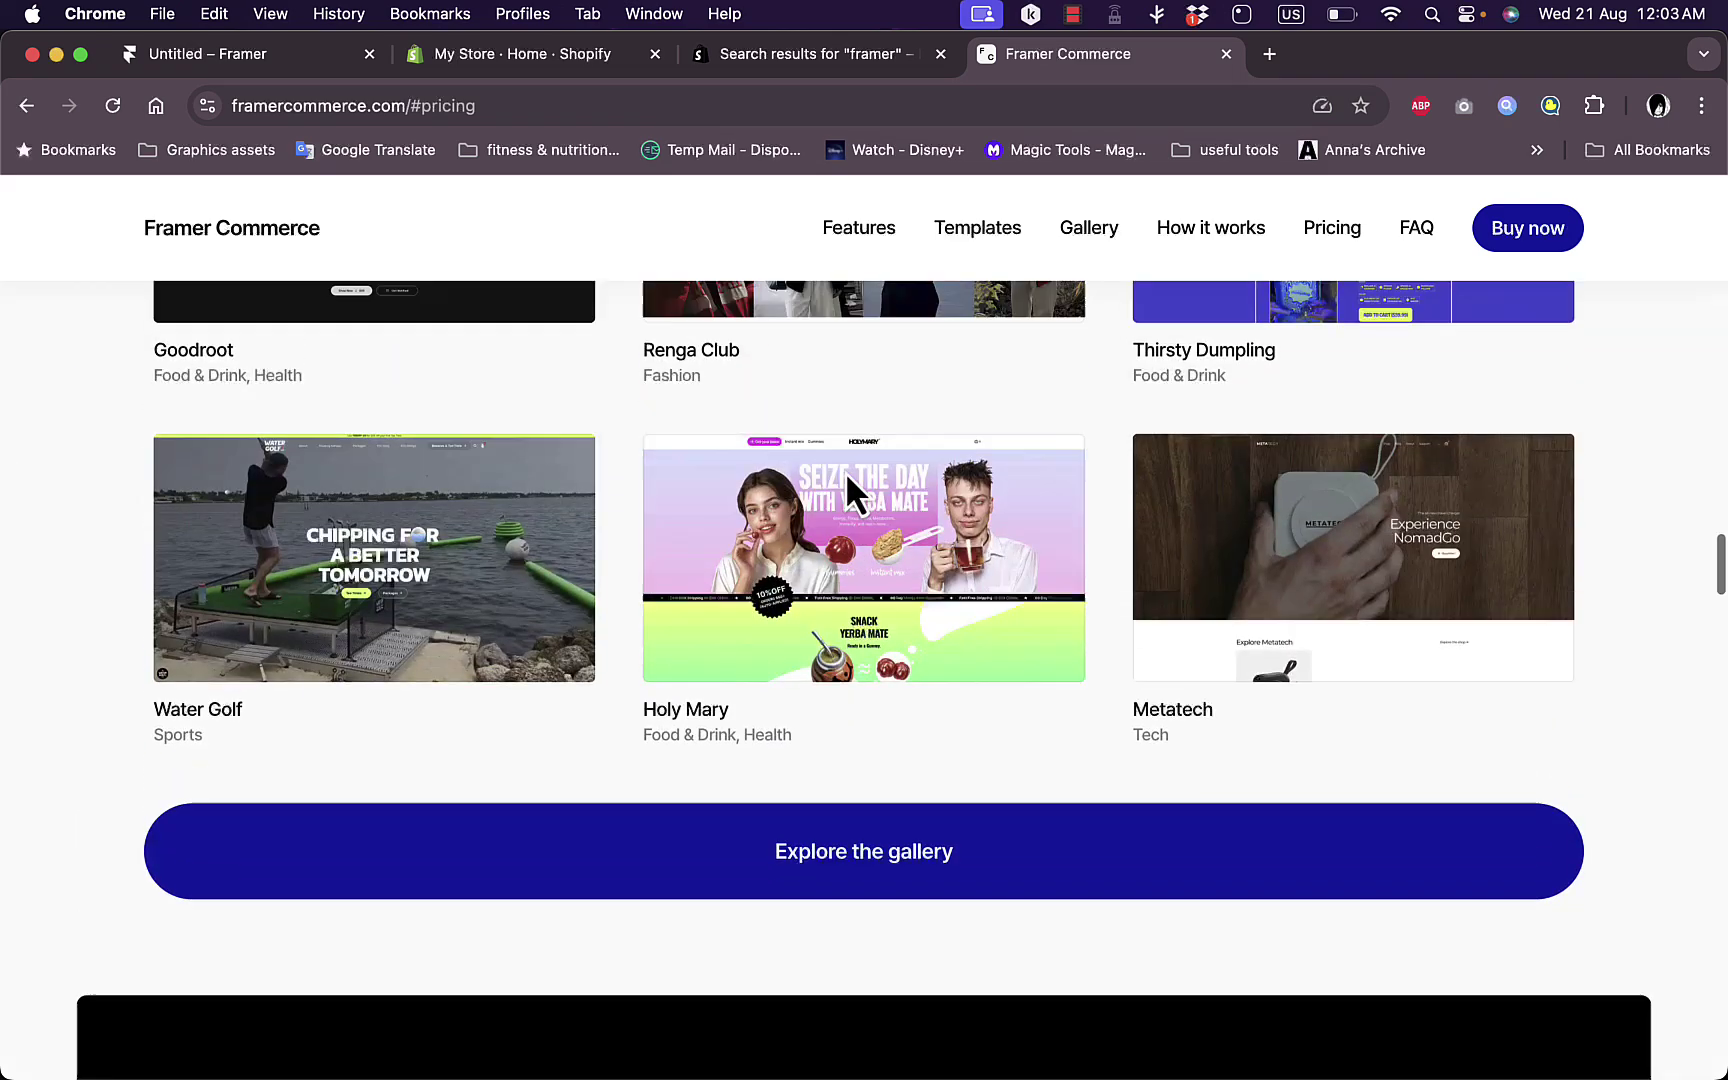
{"action": "scroll", "coordinate": [845, 483], "scroll_direction": "up", "scroll_amount": 20}
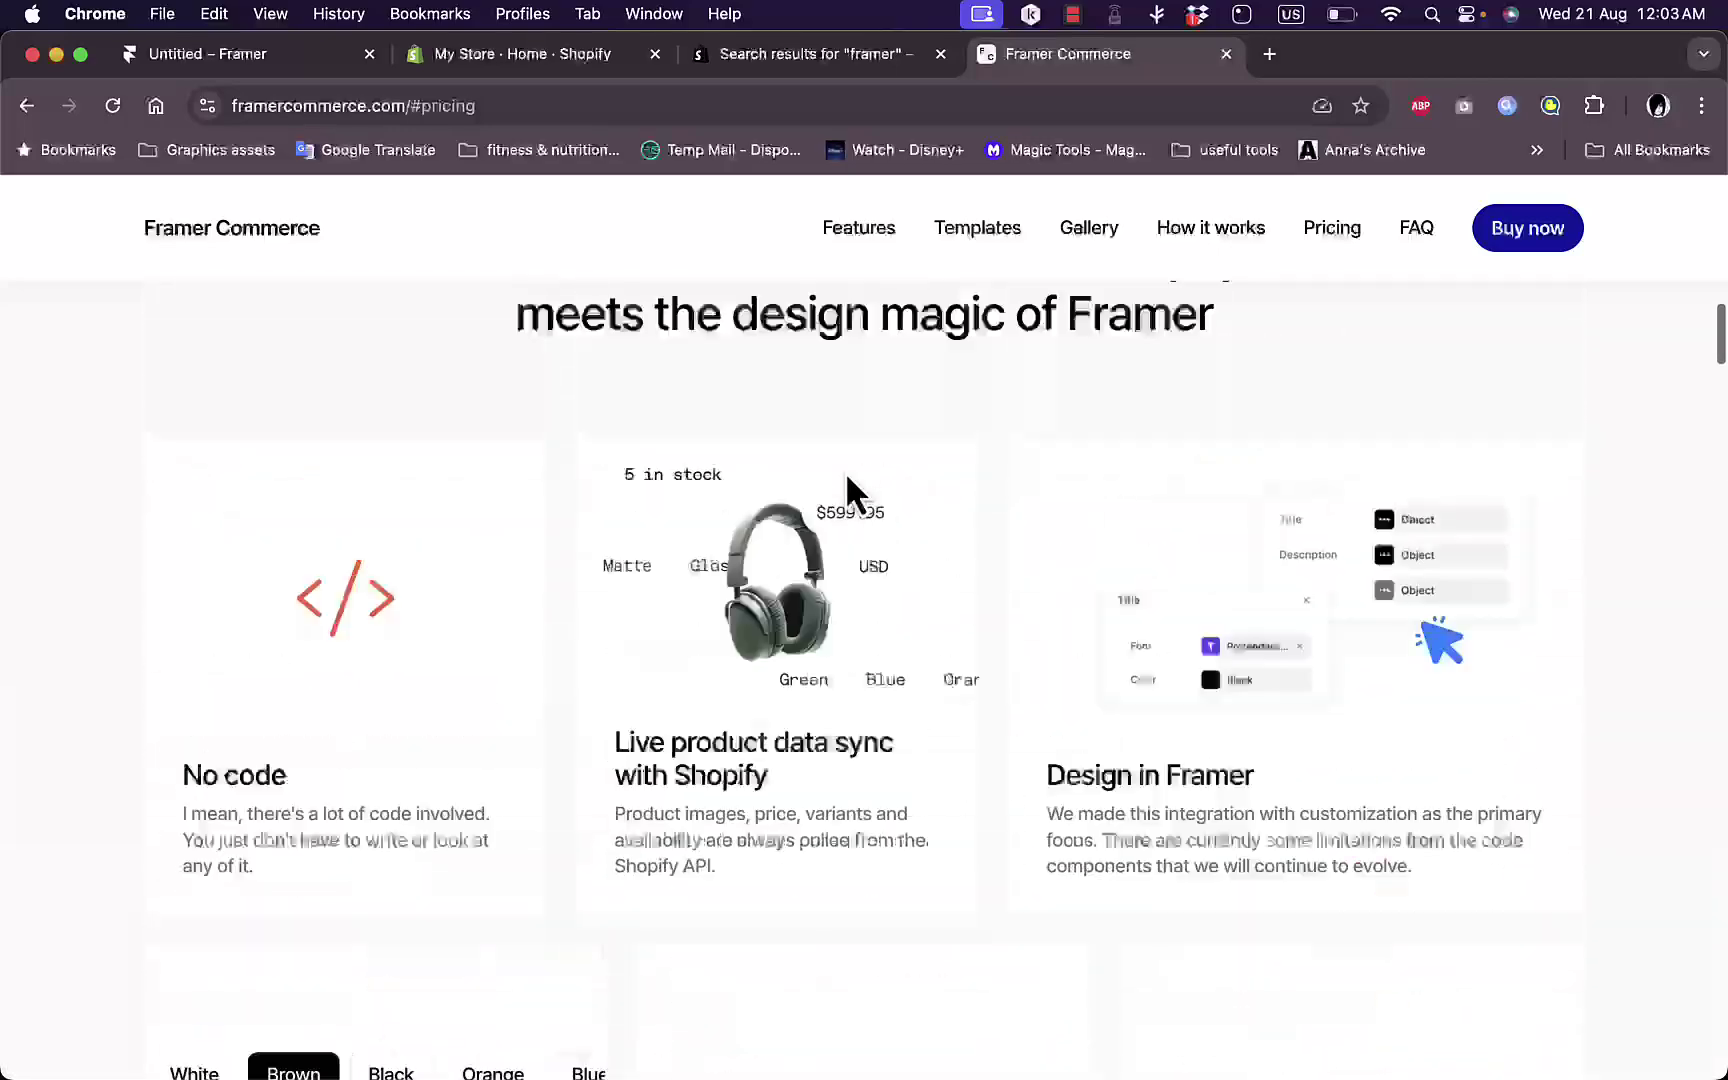
{"action": "scroll", "coordinate": [845, 478], "scroll_direction": "up", "scroll_amount": 15}
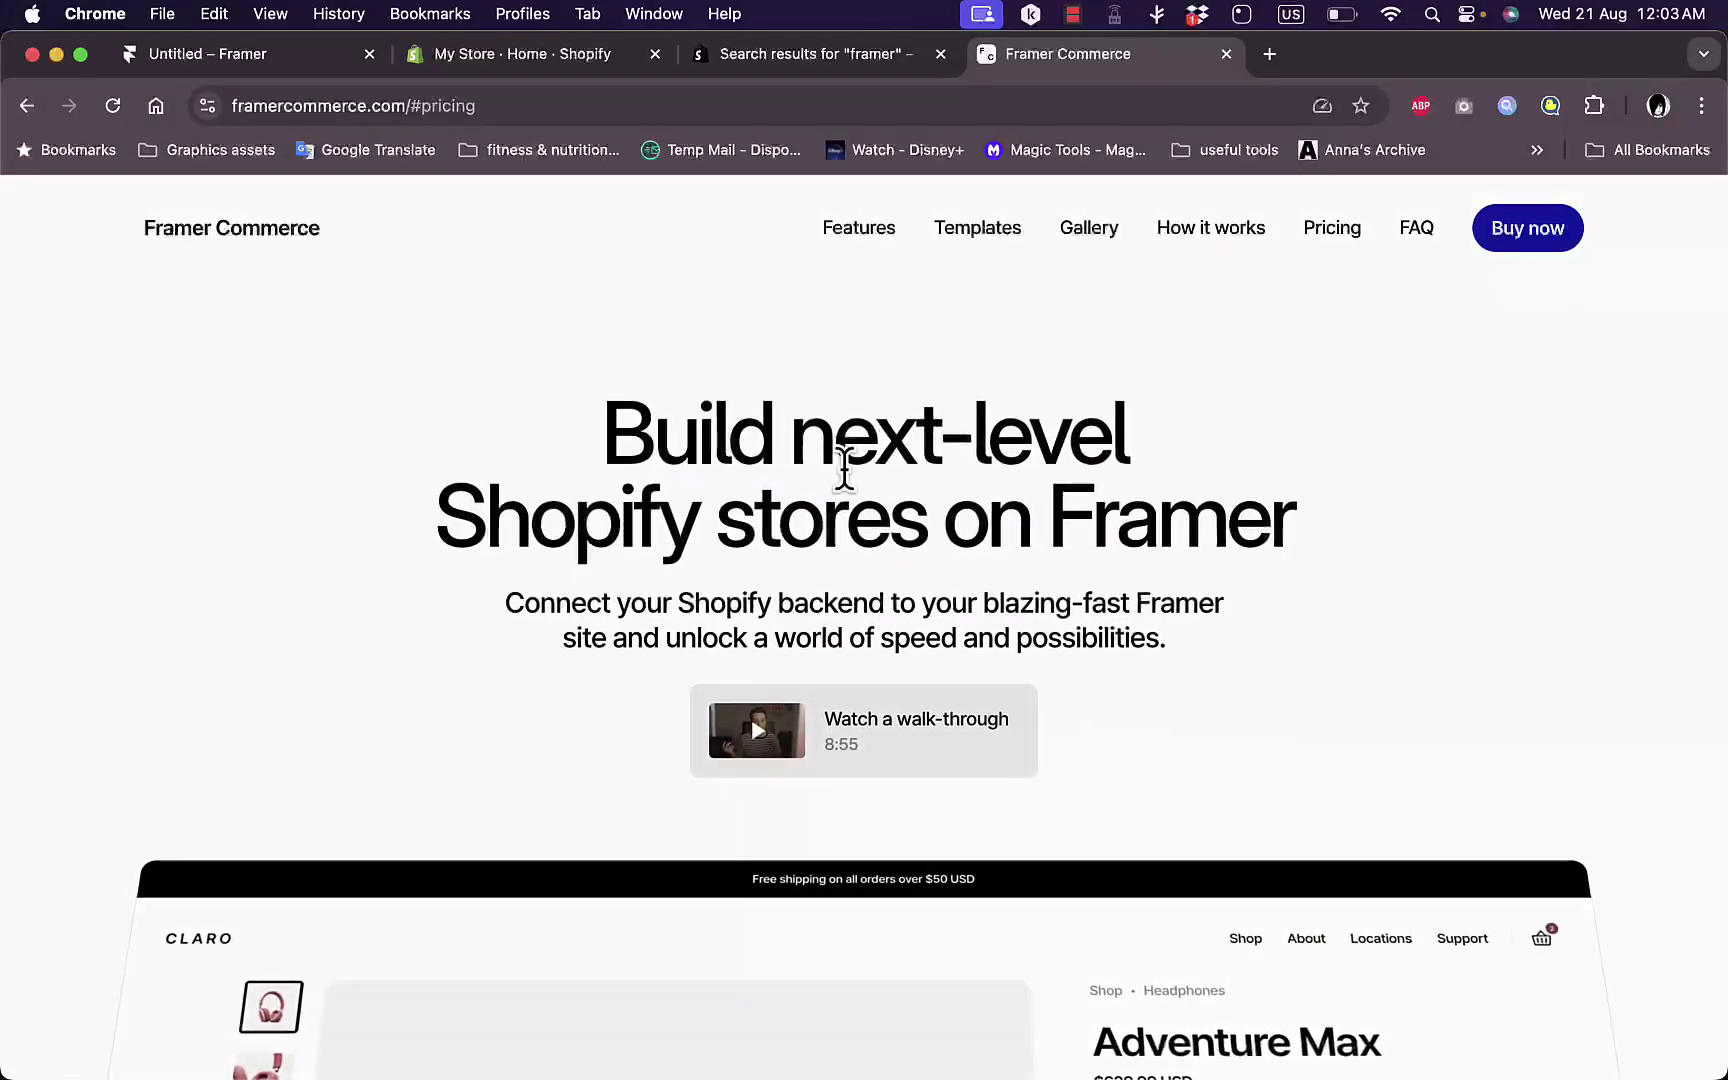